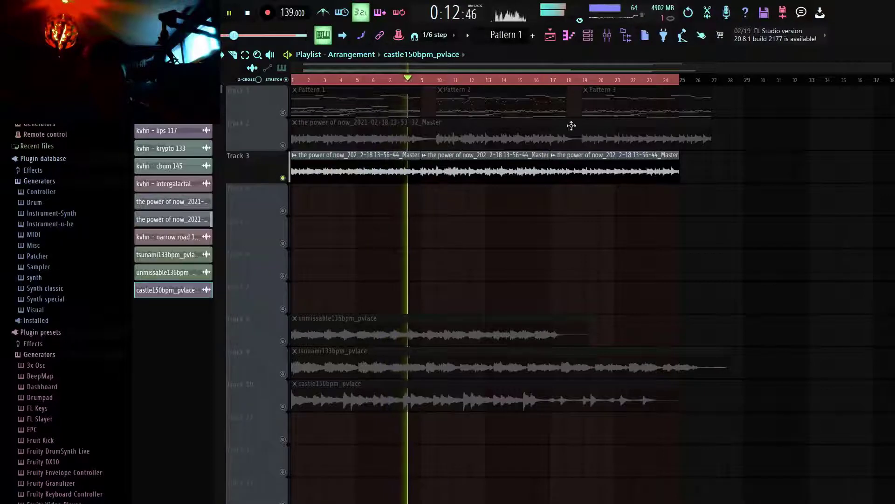
Stop the current playback, solo Track 8 with the unmissable136bpm_pvlace clip, and listen to it.
key("space")
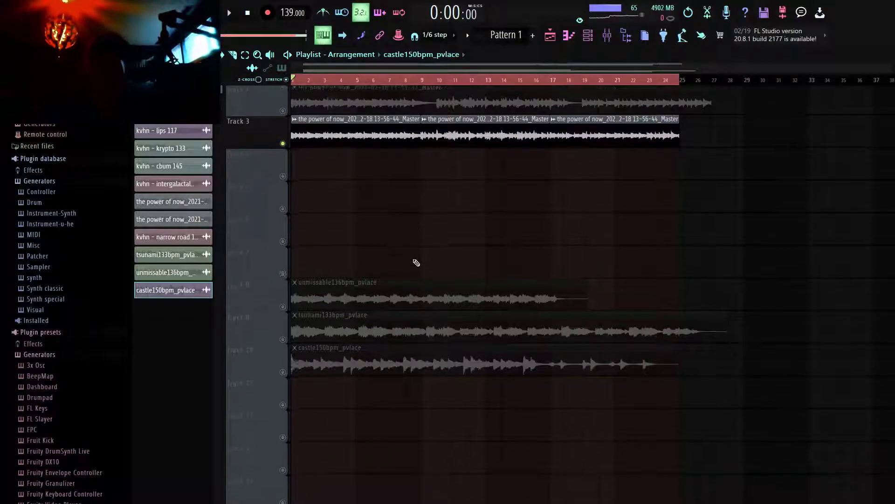
right_click(283, 341)
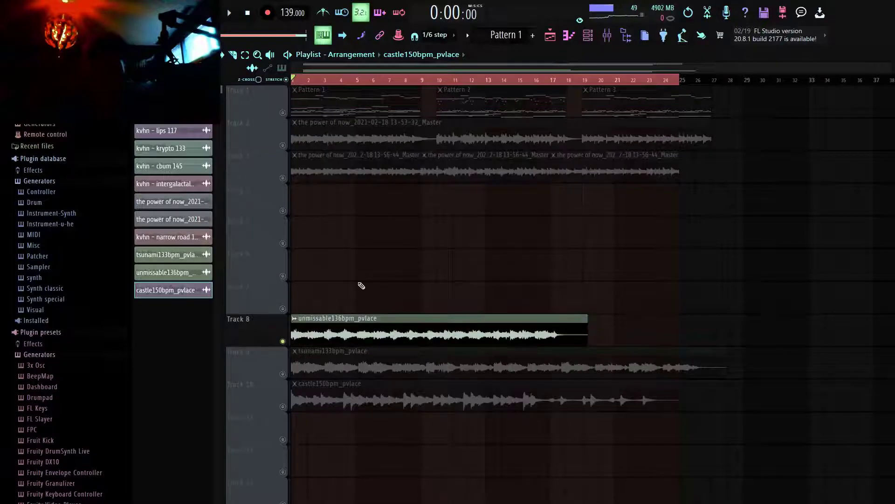
key("space")
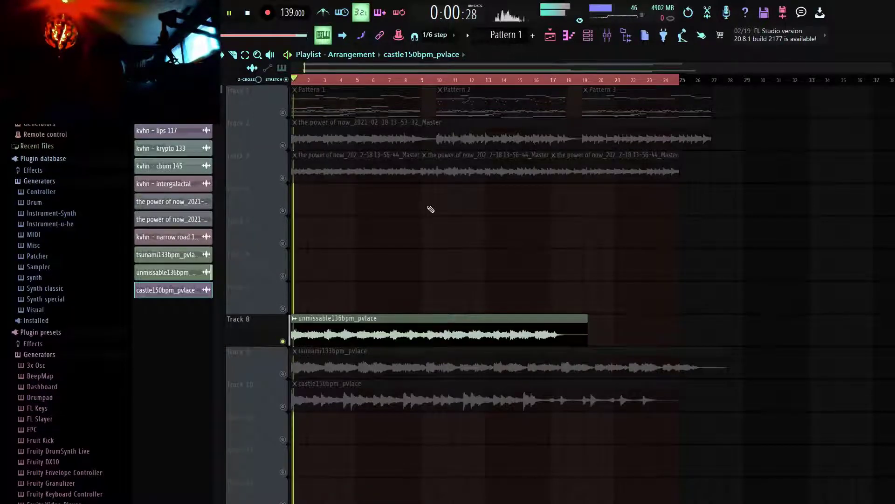
scroll(422, 239, "down", 1)
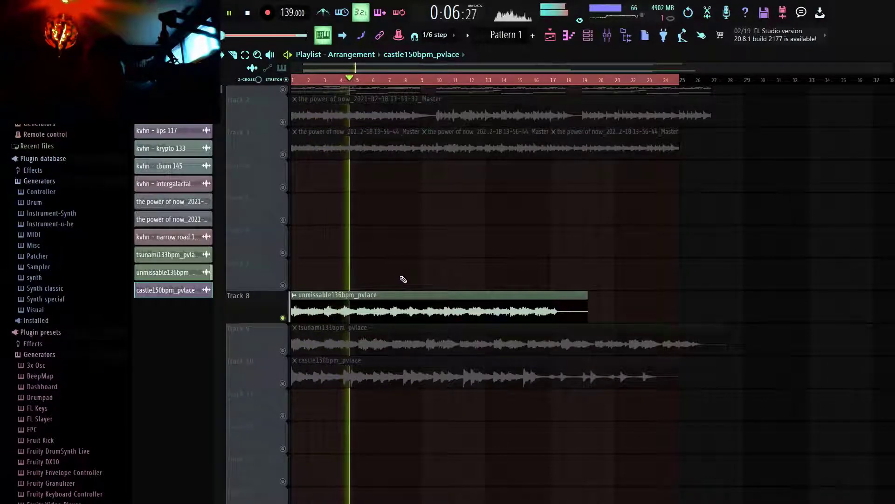
key("space")
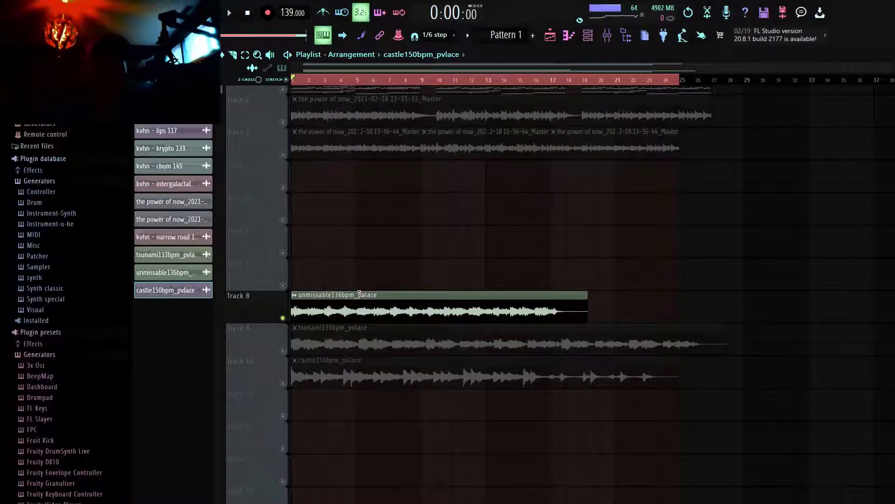
Solo Track 10 with the castle150bpm_pvlace clip and listen to it.
right_click(282, 351)
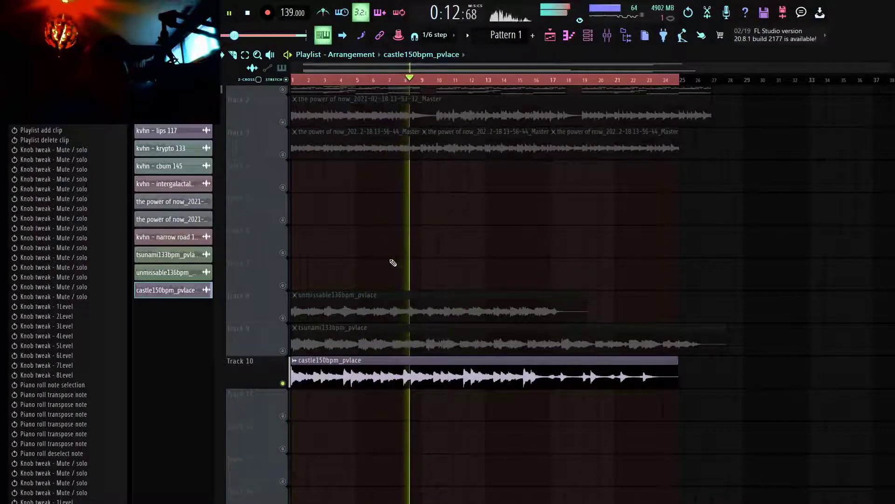
key("space")
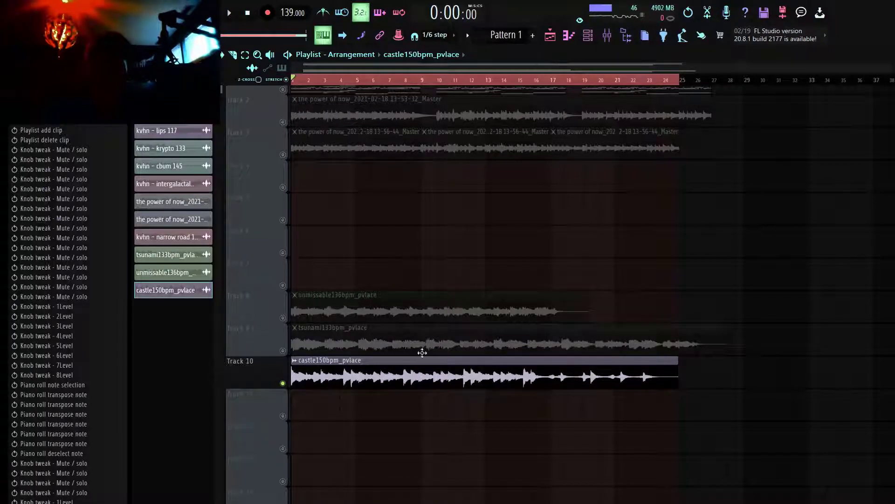
scroll(410, 274, "up", 1)
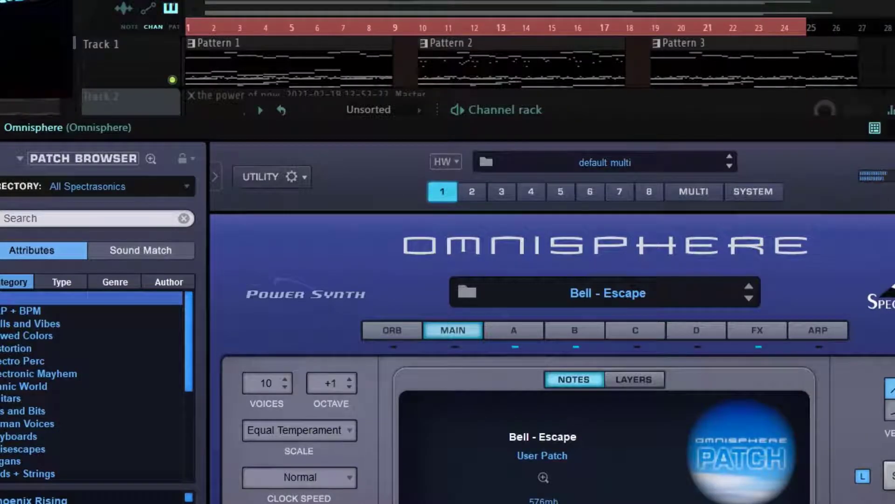
Close the Omnisphere plugin window, open the Omnisphere channel's notes in the piano roll, and listen to the melody.
key("Escape")
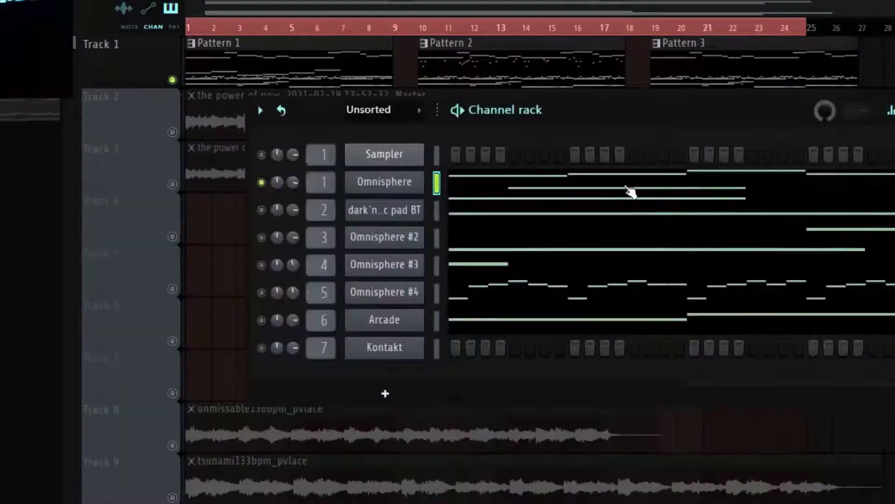
left_click(626, 187)
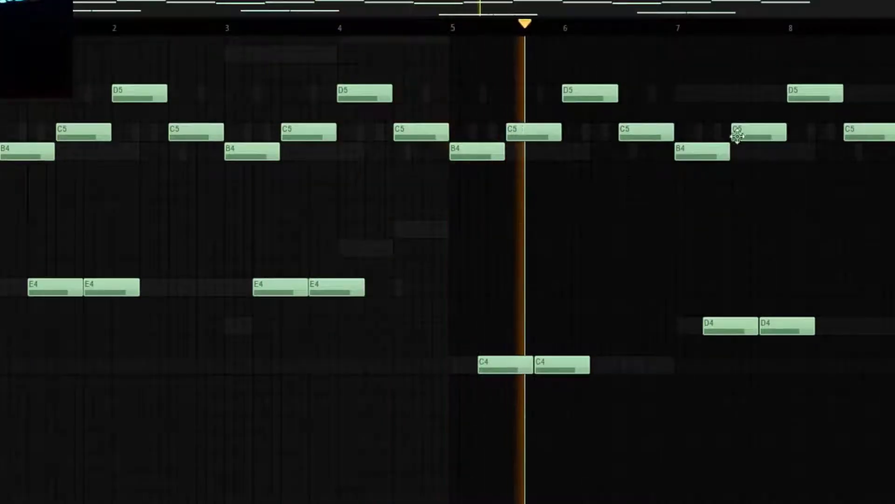
key("space")
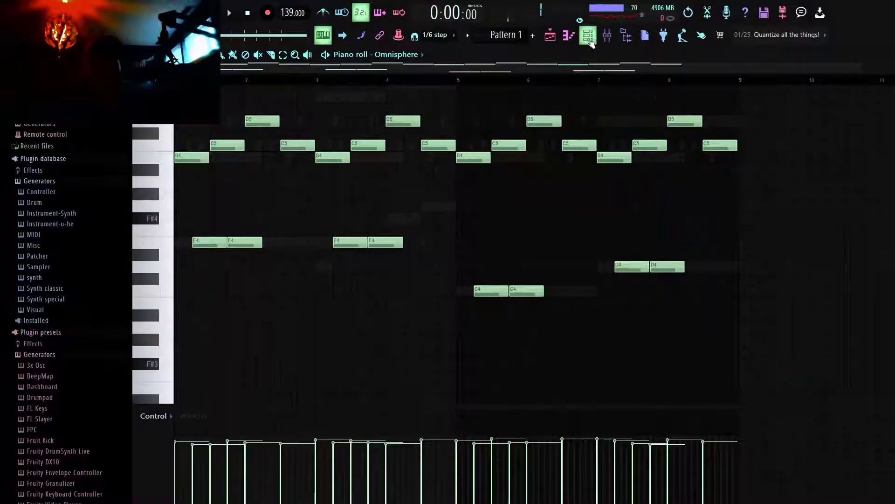
left_click(589, 37)
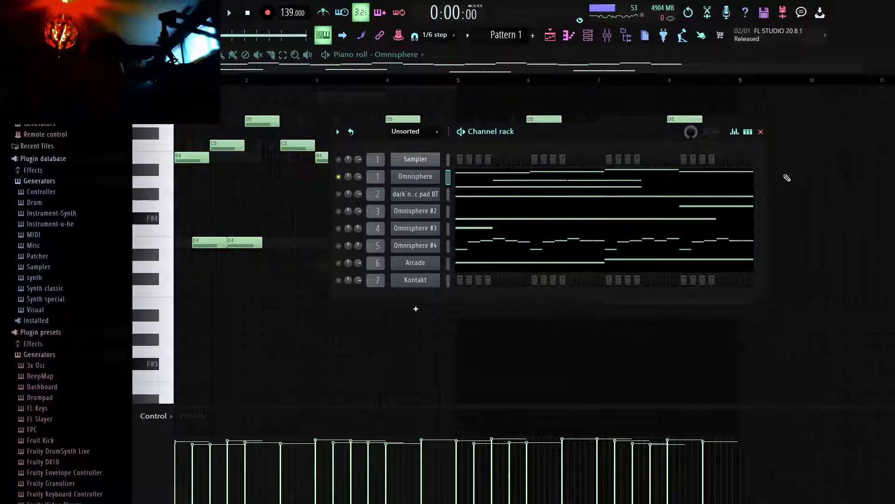
key("F6")
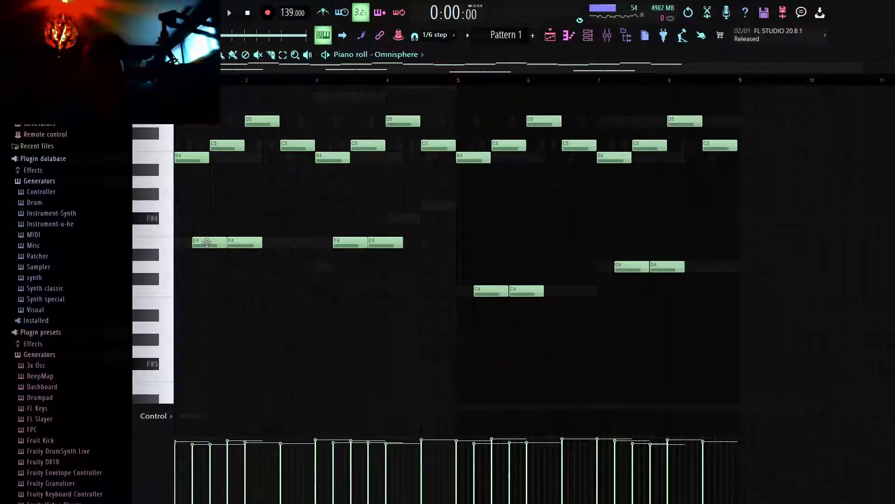
Try moving the first D5 and first E4 notes to the start of the pattern and listen to the result.
left_click_drag(256, 118, 187, 118)
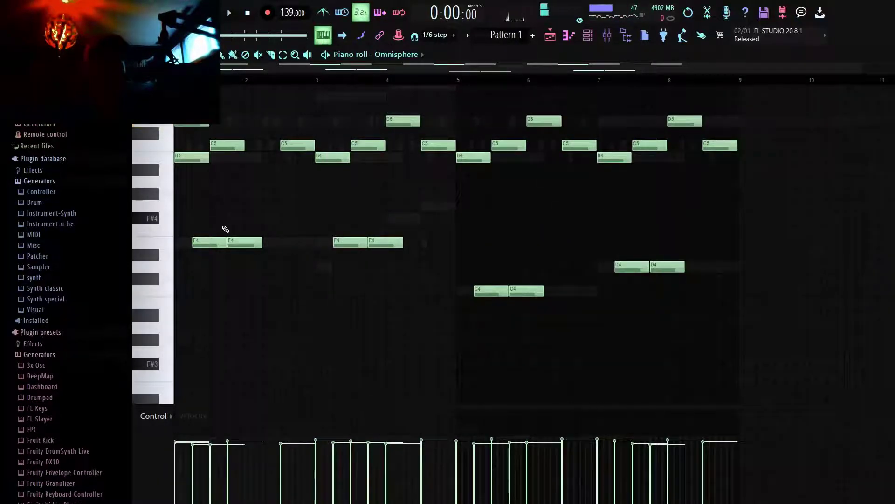
left_click_drag(220, 242, 181, 242)
key("space")
key("space")
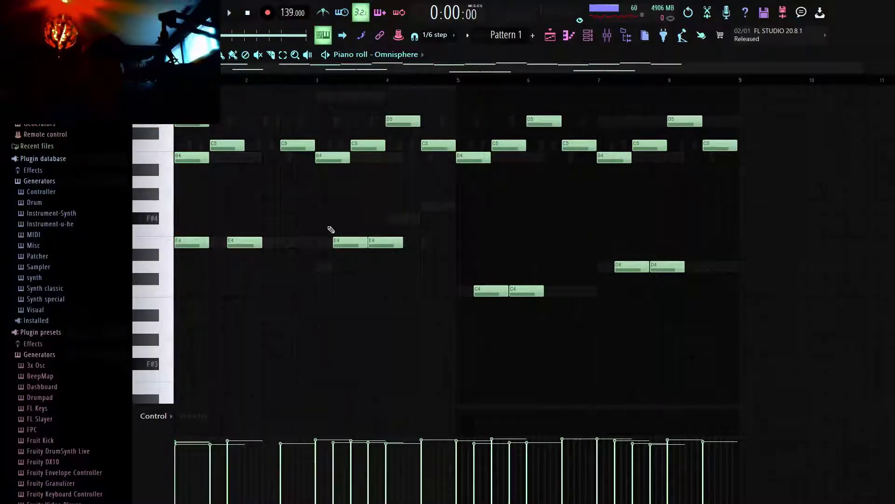
key("space")
key("space")
Undo the moves of the D5 and E4 notes.
key("ctrl+alt+z")
key("ctrl+alt+z")
key("ctrl+alt+z")
key("ctrl+alt+z")
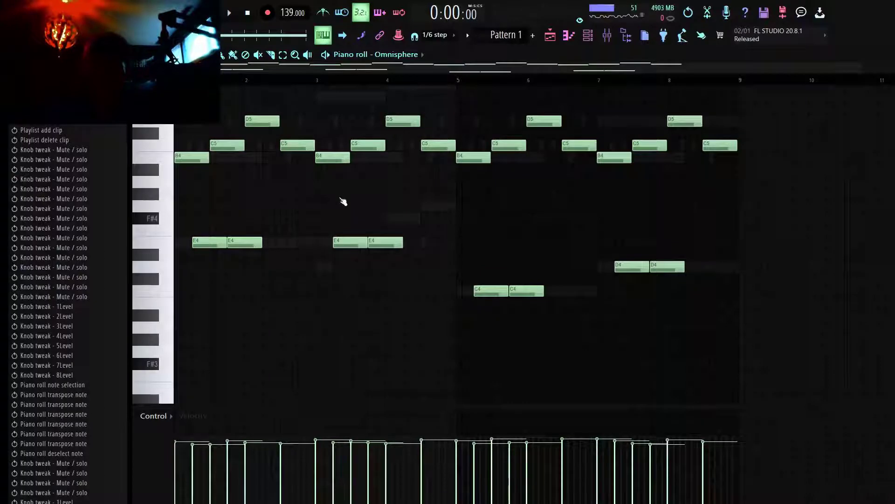
Try limiting all Omnisphere notes to the single key C5, listen to the result, and undo the key limiting.
key("alt+k")
key("Return")
key("space")
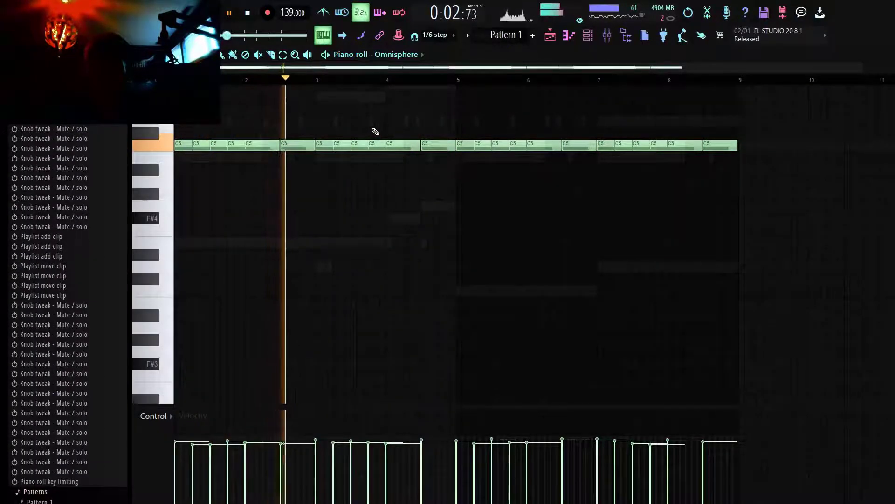
key("space")
key("ctrl+z")
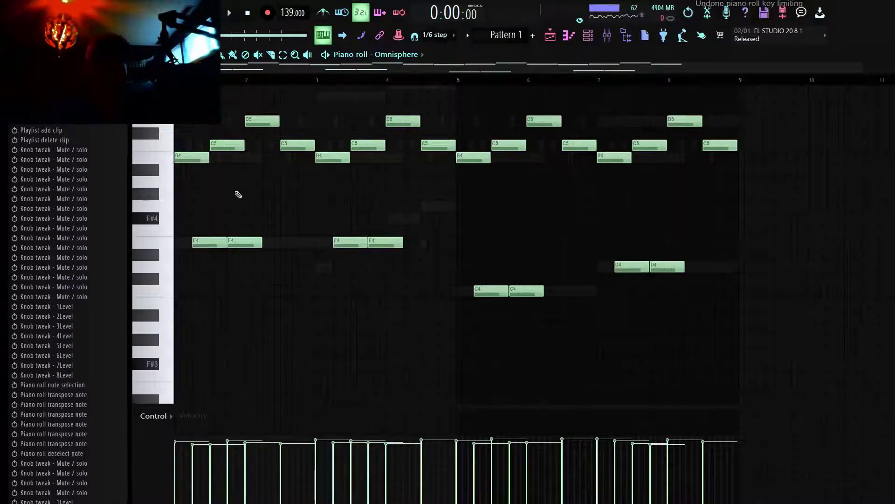
Highlight the opening upper notes and the E4 notes in turn to examine them, clearing the selection each time.
left_click_drag(297, 166, 192, 104)
left_click(292, 199, "ctrl")
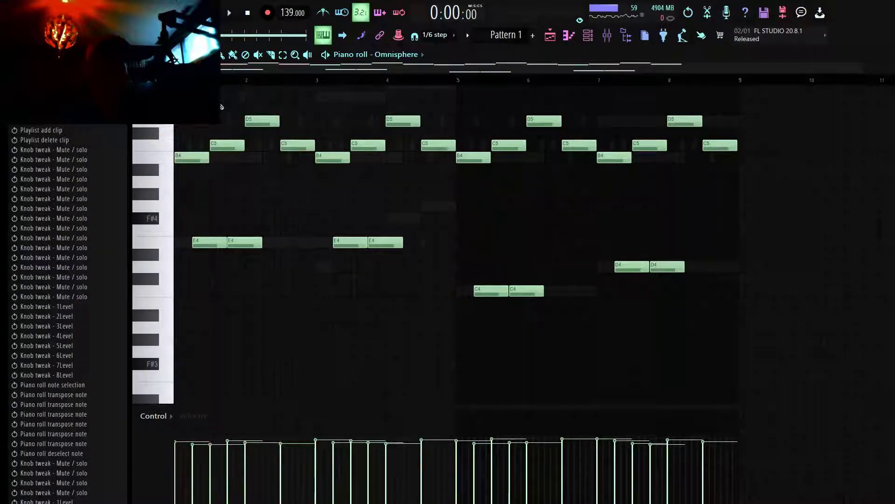
left_click_drag(222, 226, 408, 258)
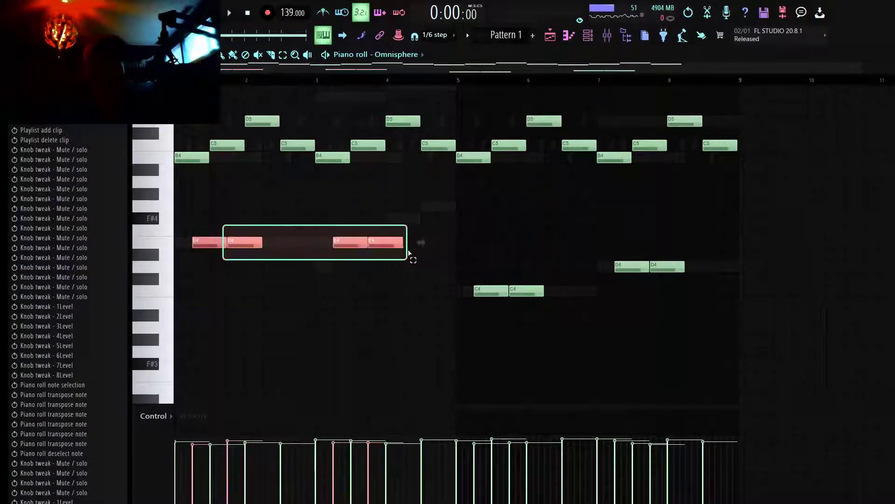
left_click(501, 233, "ctrl")
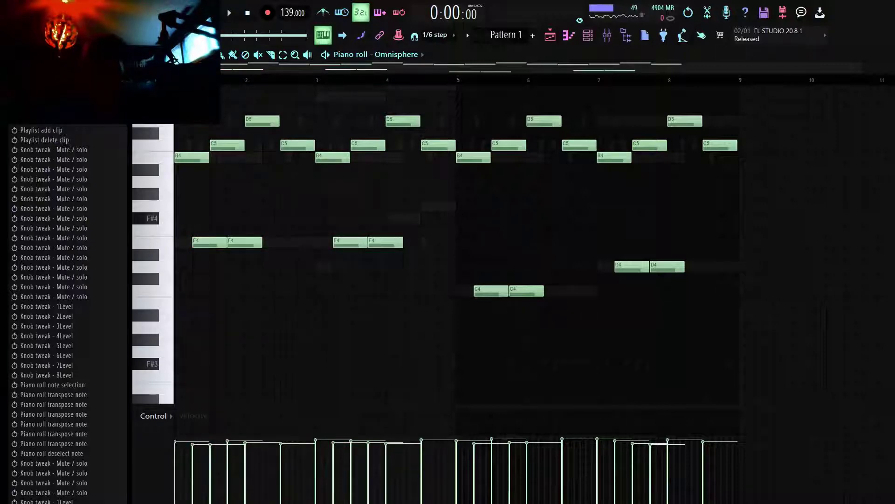
Listen to short sections of the Omnisphere melody from the start, from bar 5 and from bar 7.
key("space")
key("space")
left_click(460, 84)
key("space")
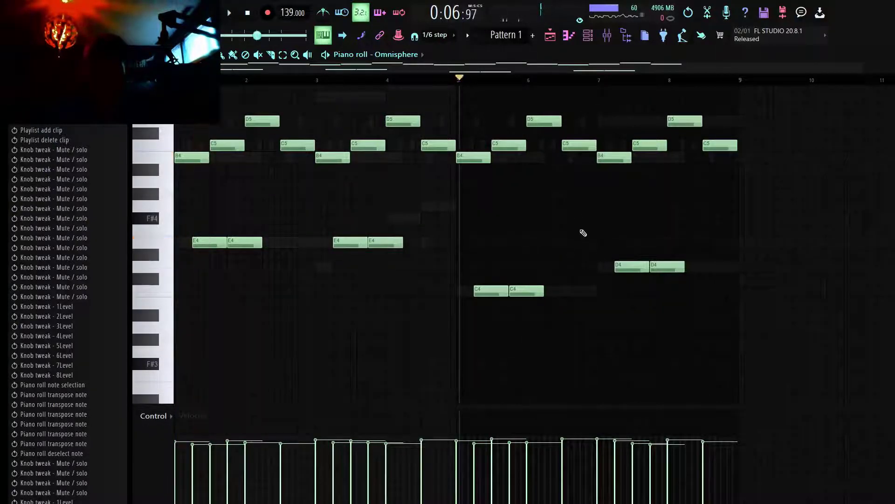
key("space")
left_click(609, 81)
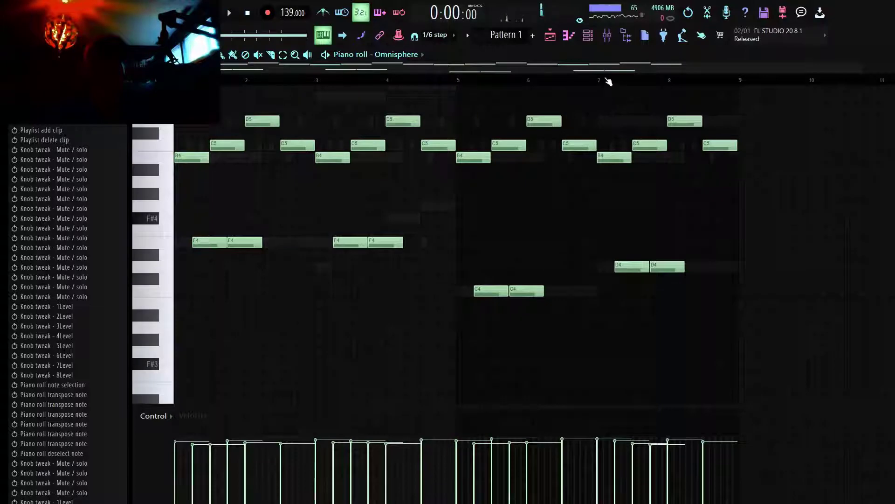
key("space")
key("space")
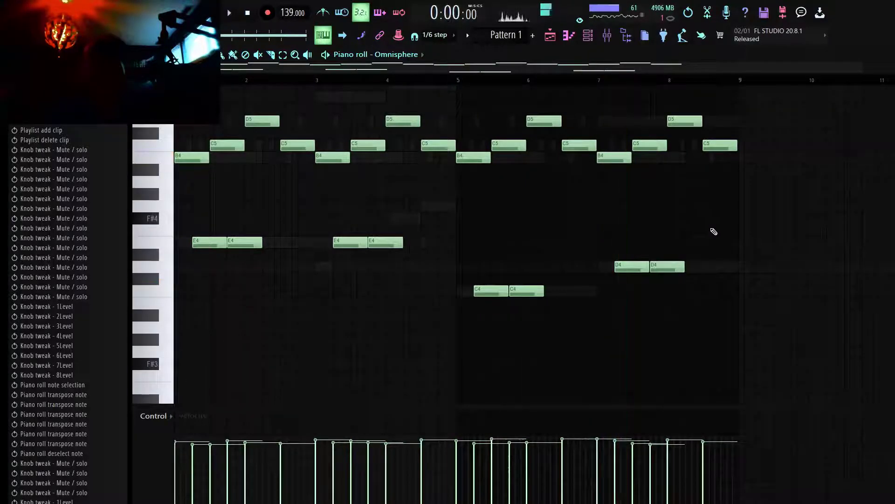
View the dark'n basic pad BT instrument from the channel rack and close its plugin window.
left_click(593, 36)
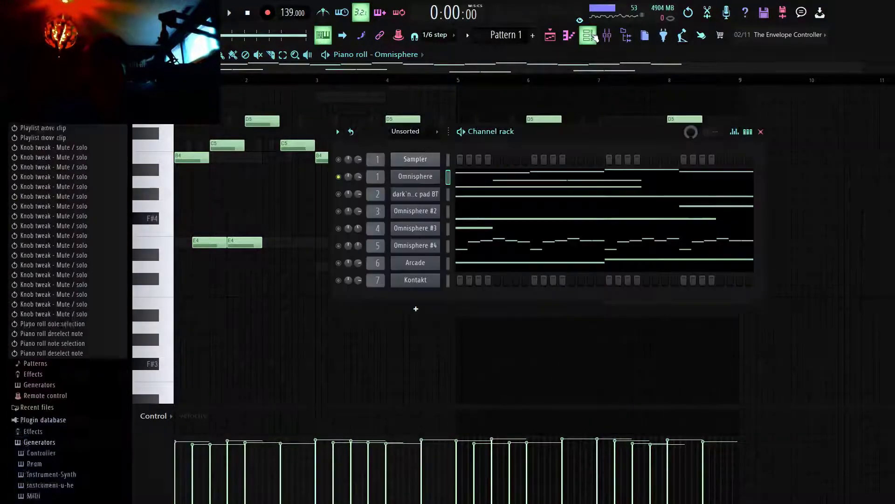
left_click(416, 194)
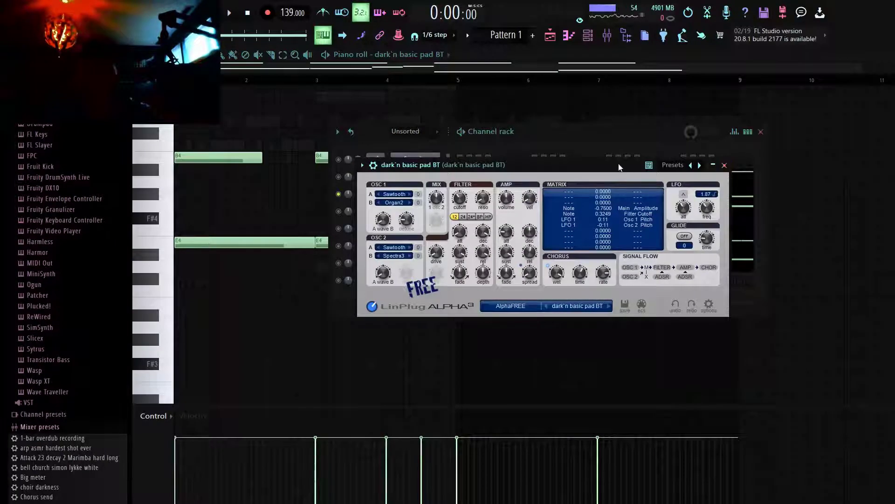
left_click_drag(620, 167, 593, 213)
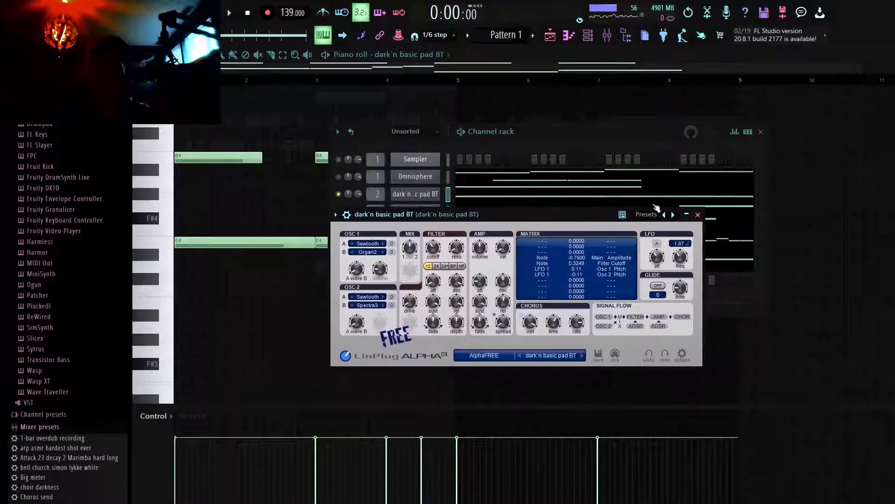
left_click(697, 210)
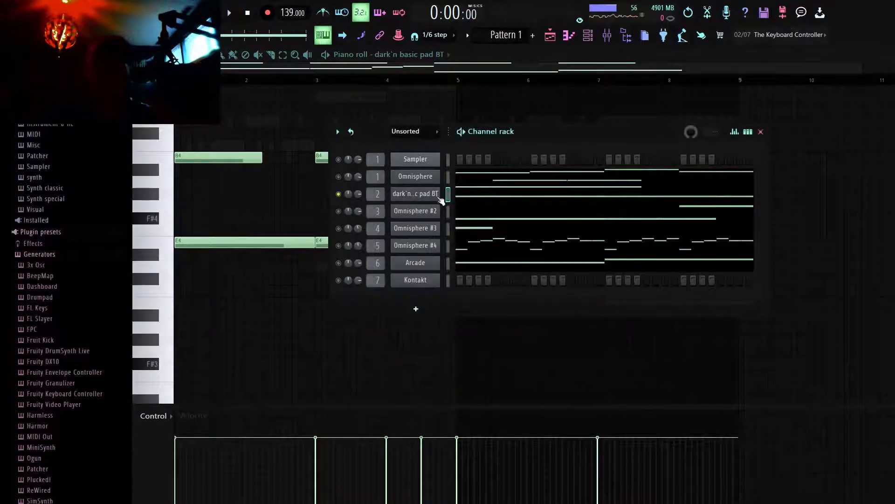
Open the dark'n basic pad BT channel's notes in the piano roll and listen to the pad chords.
left_click(474, 196)
left_click(474, 196)
scroll(473, 196, "up", 2)
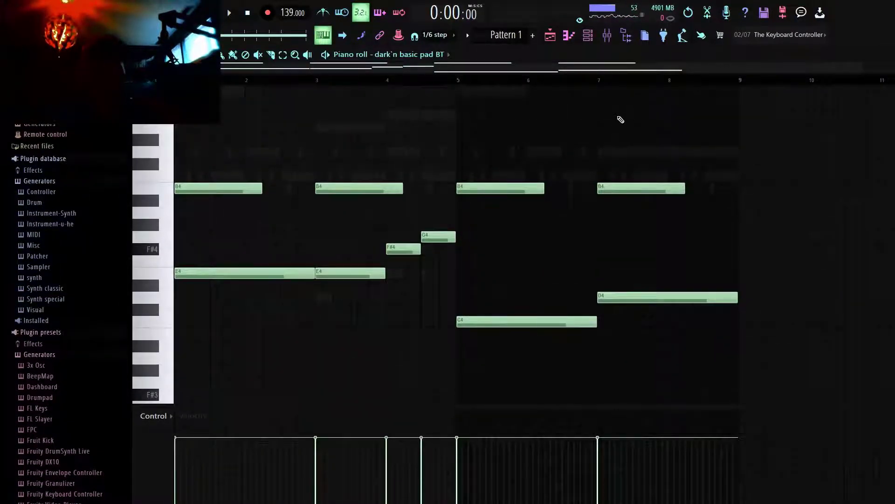
key("space")
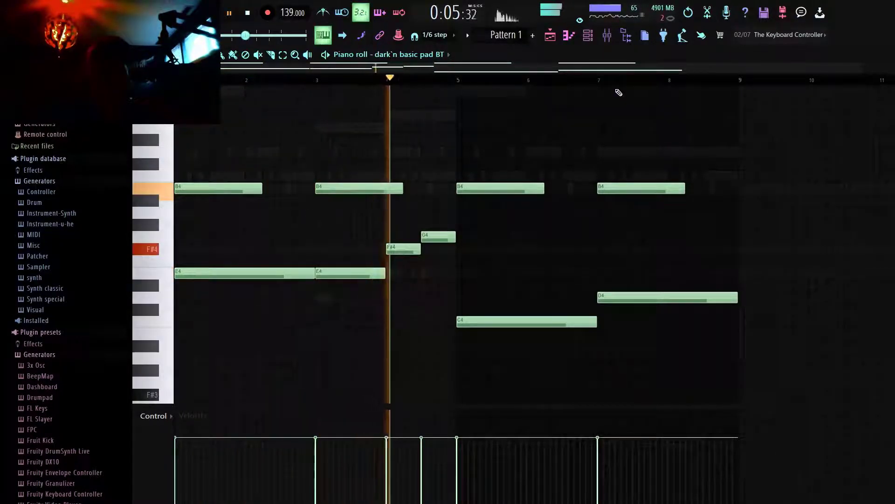
key("space")
Open the Omnisphere #2 notes in the piano roll and highlight the B7 to E7 run to examine it, clearing the selection.
left_click(588, 35)
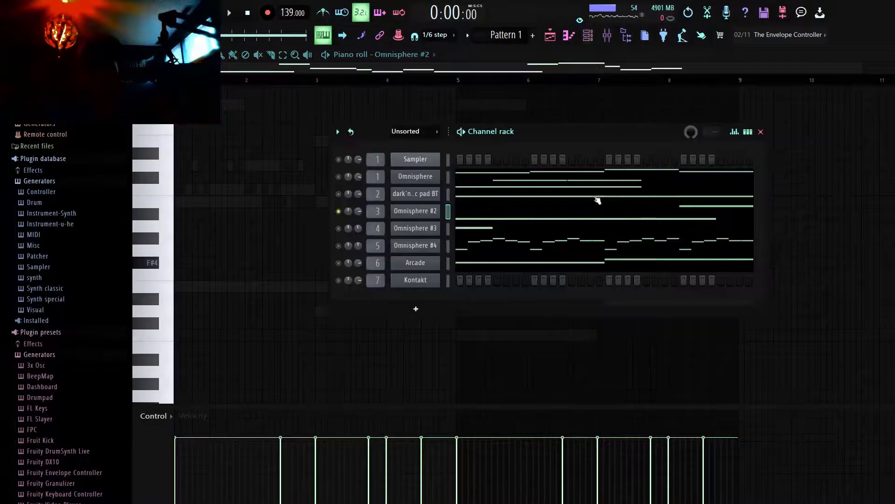
key("F9")
left_click(474, 217)
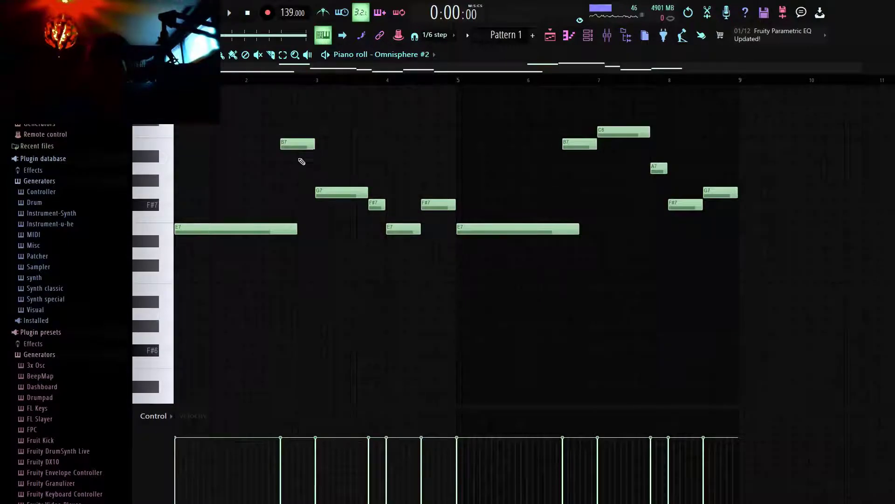
left_click_drag(301, 138, 407, 242)
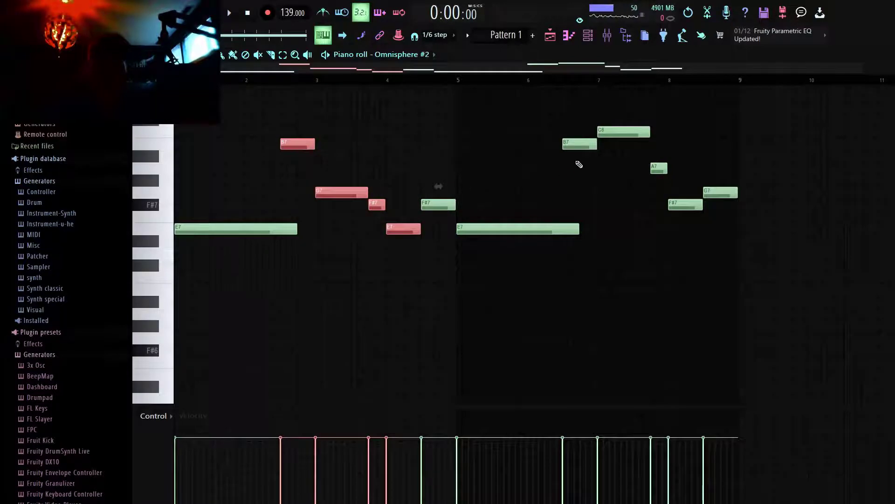
left_click(812, 305)
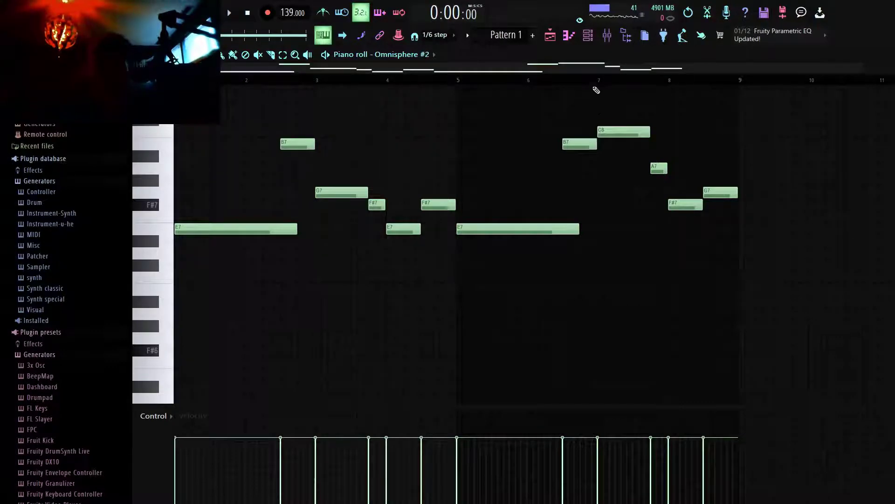
Listen to the Omnisphere #2 melody from the start to just past bar 5.
left_click(588, 40)
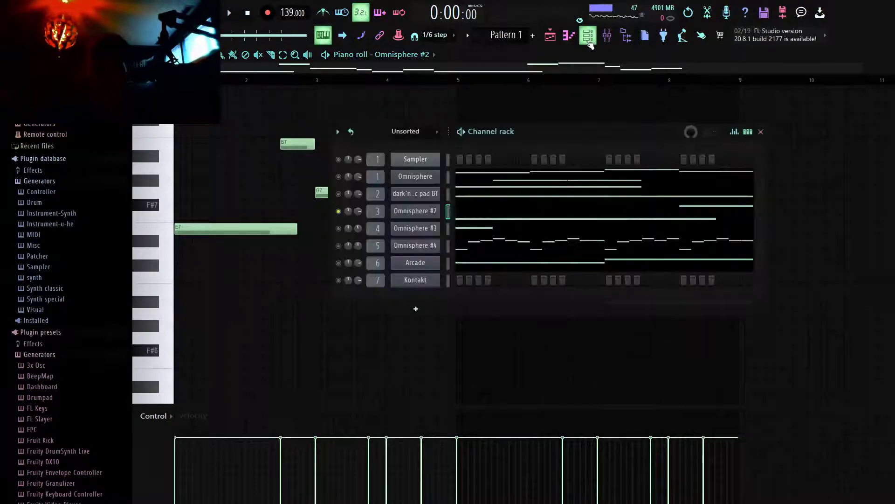
key("space")
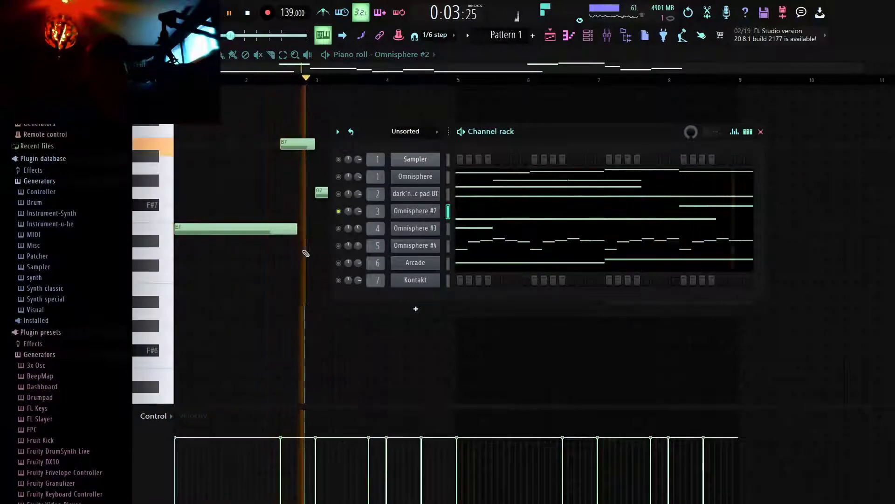
key("F6")
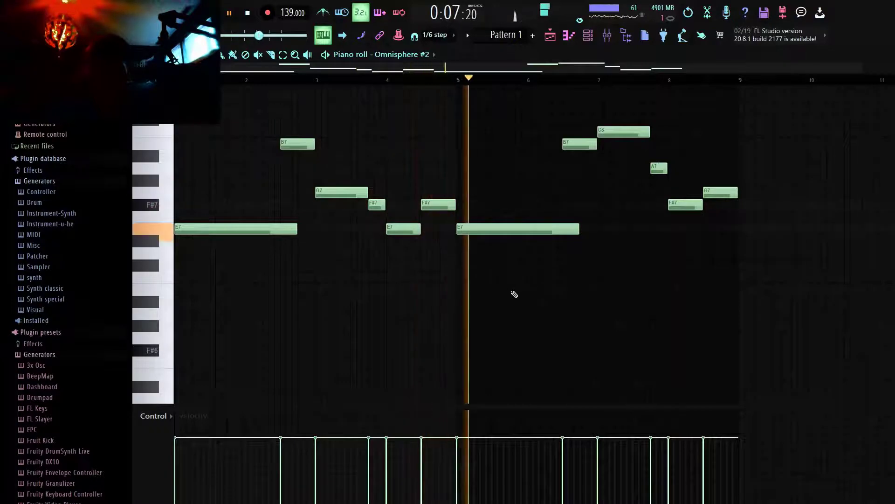
key("space")
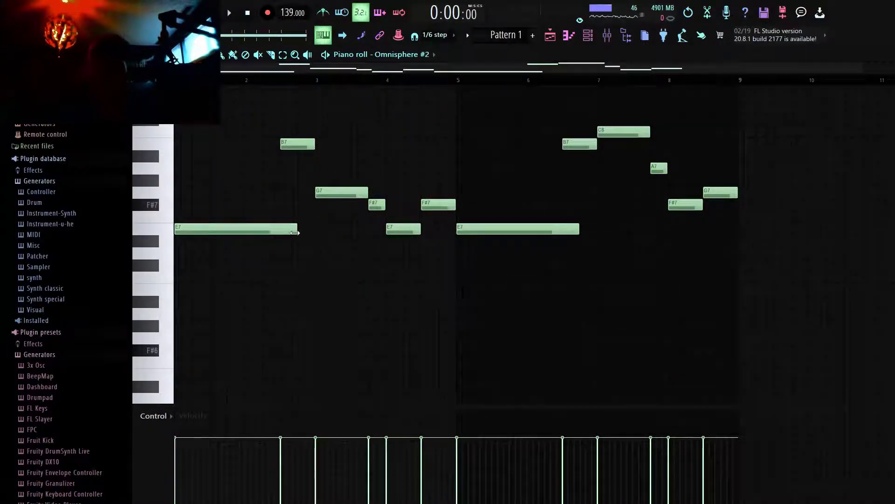
Shorten the first E7 note so it ends just before the first B7, and listen to the transition from there.
left_click_drag(294, 232, 280, 237)
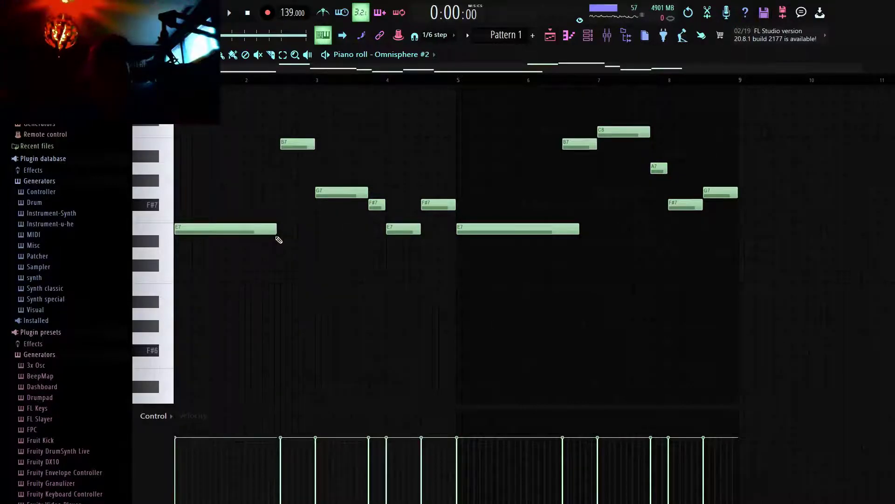
left_click(286, 80)
left_click_drag(287, 85, 285, 85)
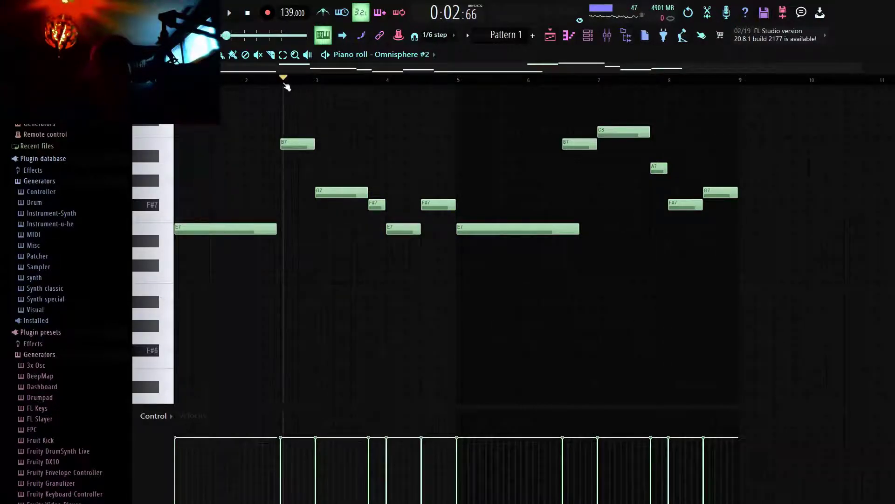
key("space")
key("space")
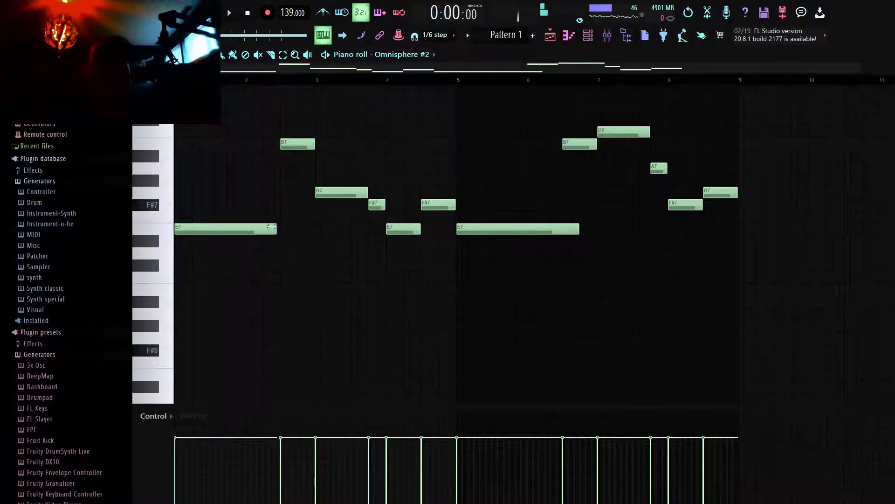
Extend the first E7 note to the middle of the first B7 and listen to the overlap from just after bar 2.
left_click_drag(275, 229, 297, 229)
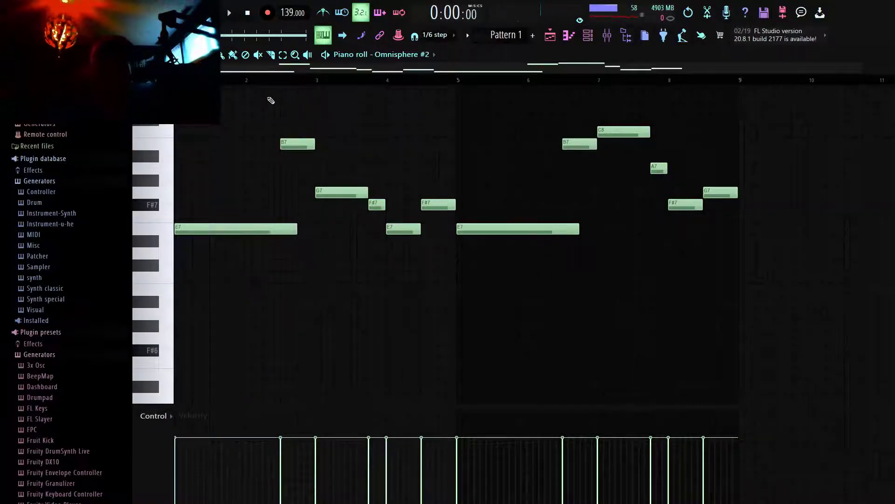
left_click(263, 84)
key("space")
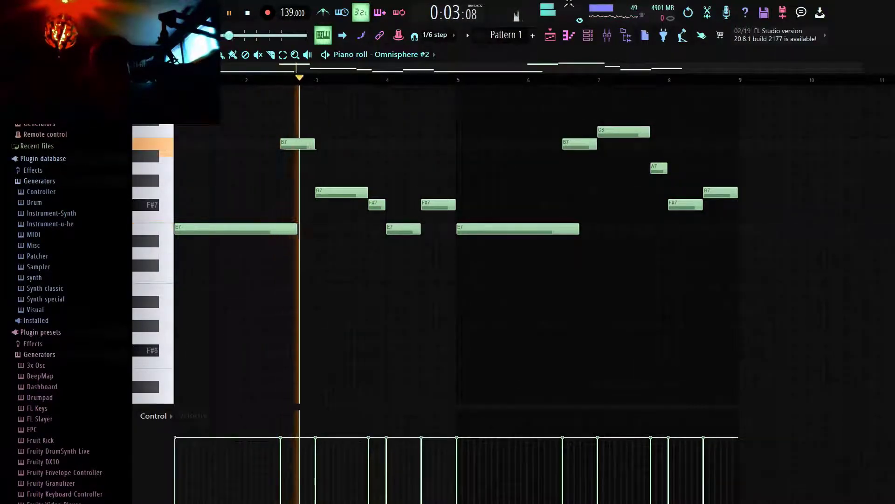
key("space")
Solo the Omnisphere #3 channel and open its notes in the piano roll.
key("F6")
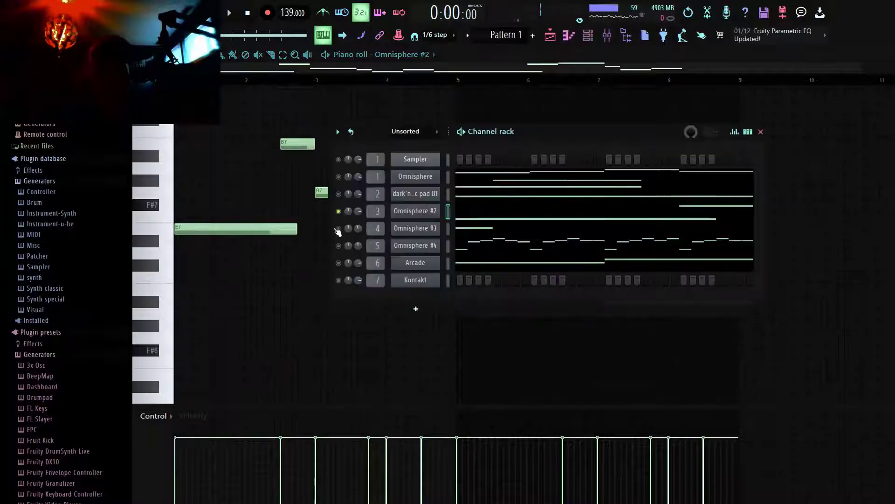
left_click(339, 228)
left_click(486, 233)
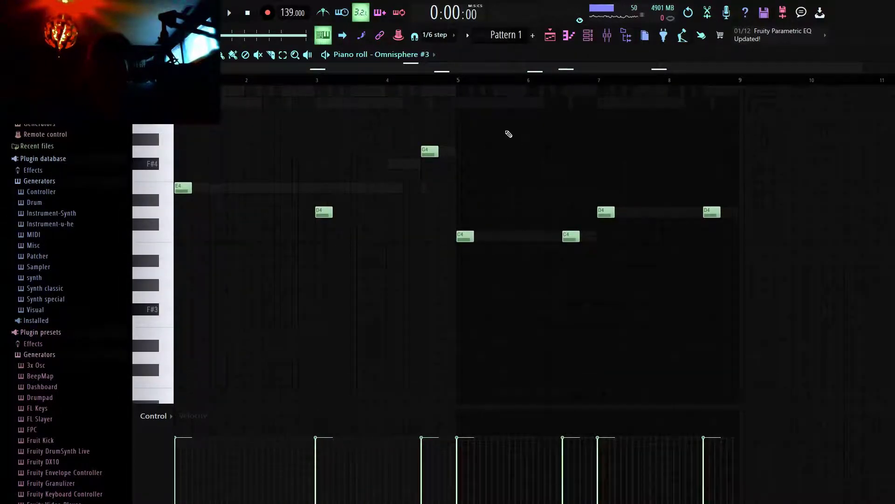
left_click(595, 41)
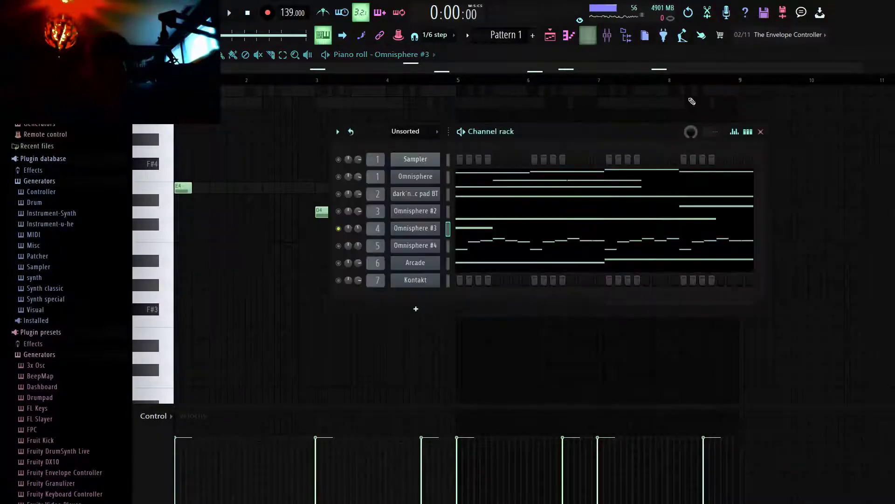
right_click(831, 171)
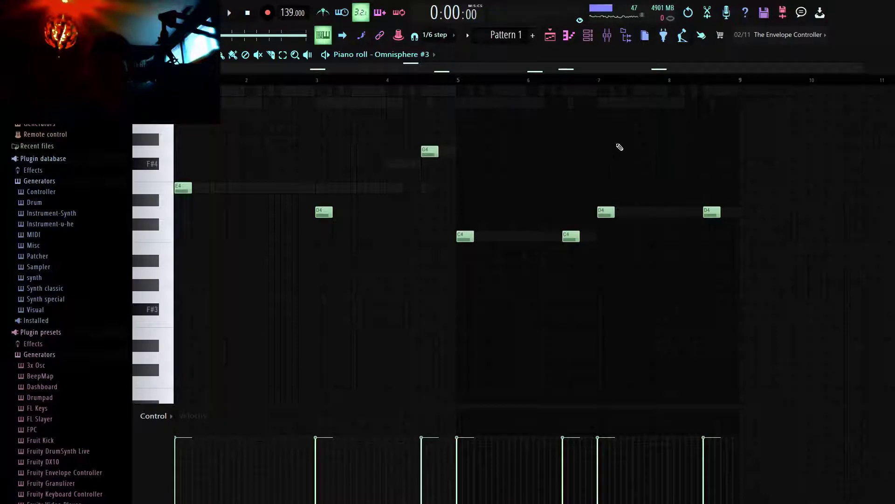
Listen to the Omnisphere #3 notes from the start to about bar 5.
key("space")
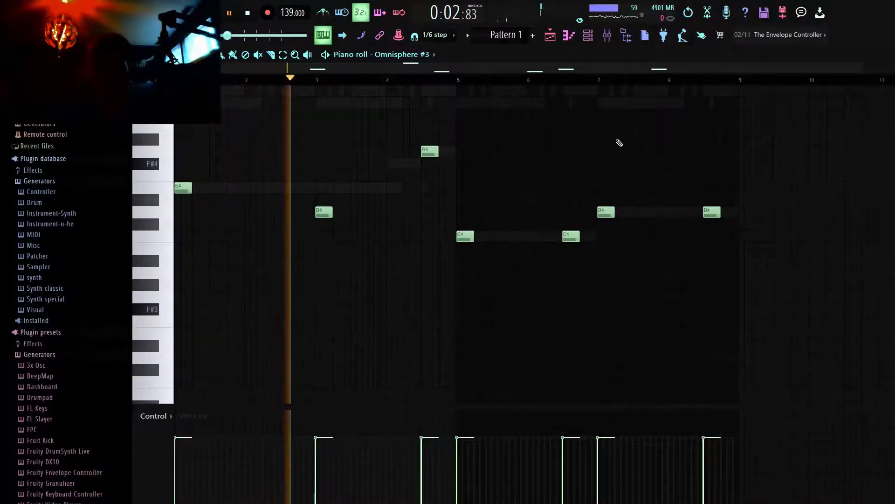
scroll(619, 142, "up", 1)
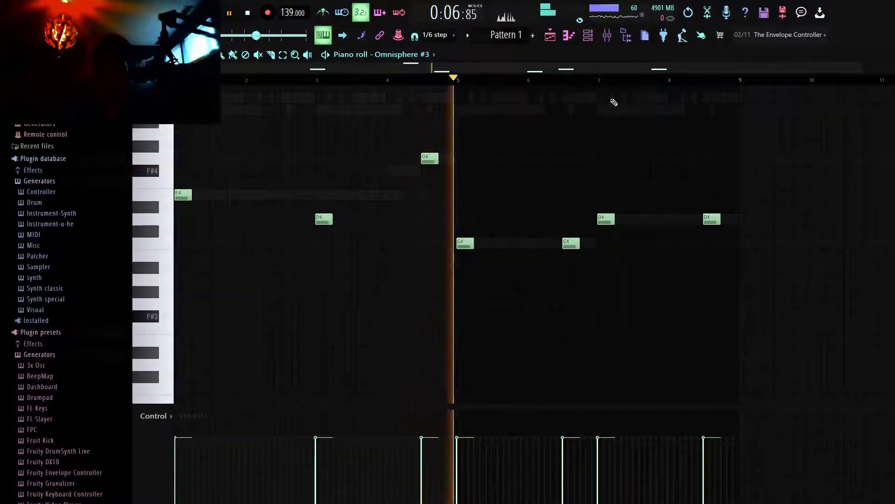
key("space")
View the BELL - Askabar patch in the Omnisphere #3 instrument and close its plugin window.
left_click(588, 35)
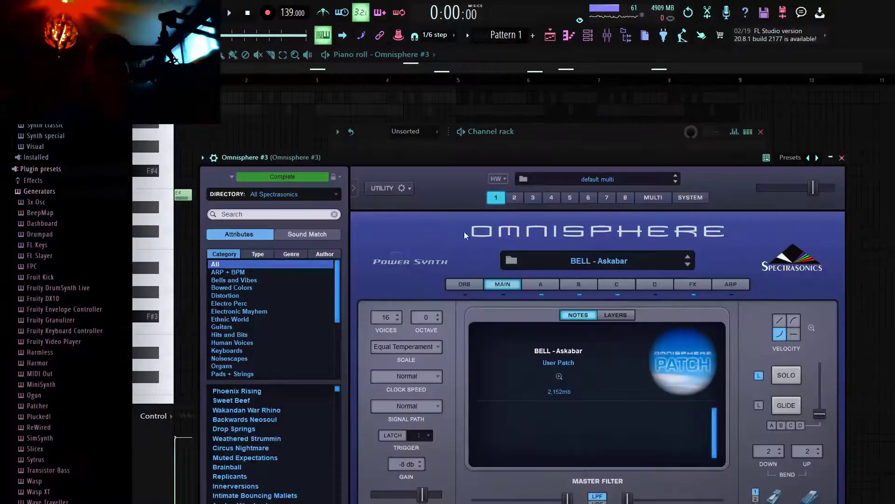
left_click_drag(729, 160, 729, 135)
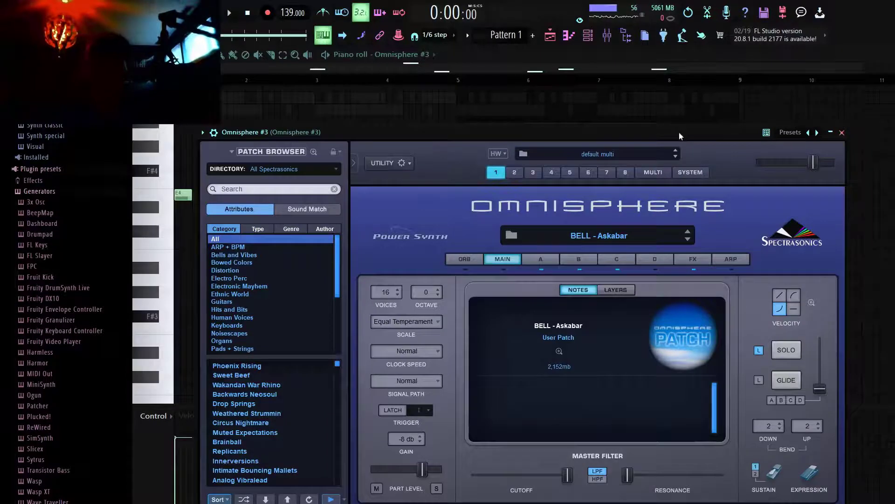
left_click(842, 133)
Open the Arcade channel's notes in the piano roll and examine the G5 to D5 line.
left_click(487, 239)
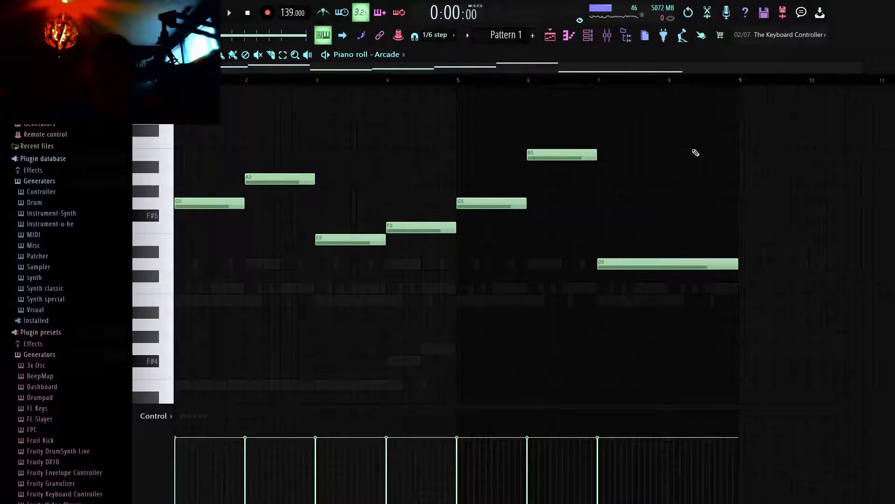
scroll(694, 153, "up", 3)
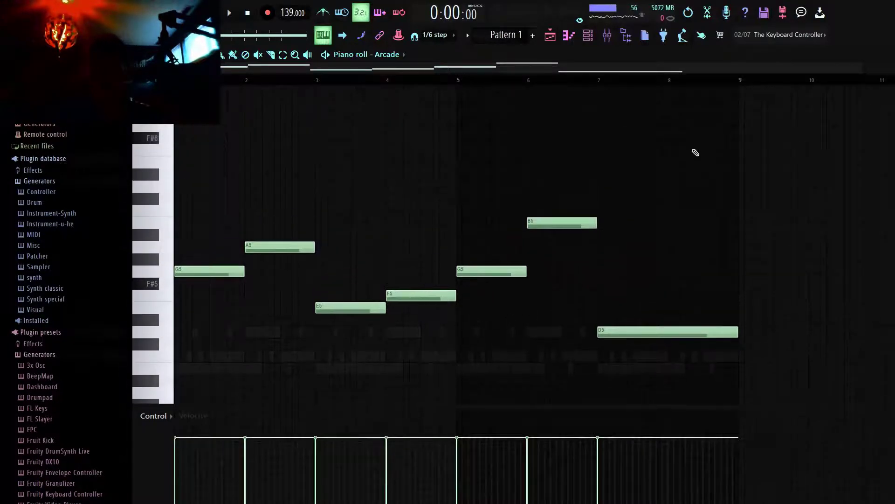
left_click(589, 44)
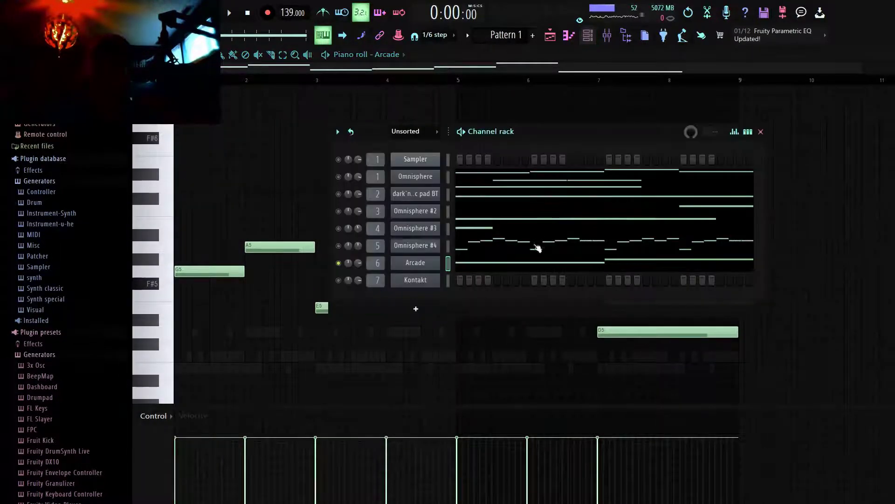
right_click(543, 351)
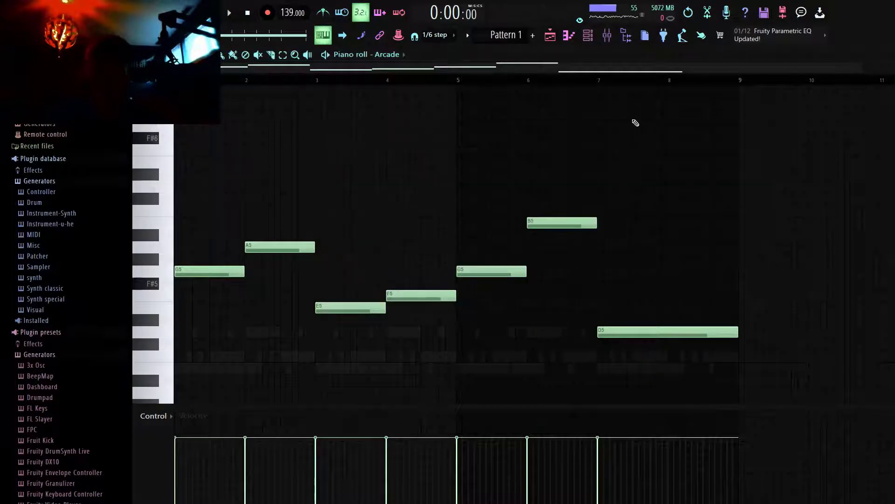
scroll(648, 94, "down", 2)
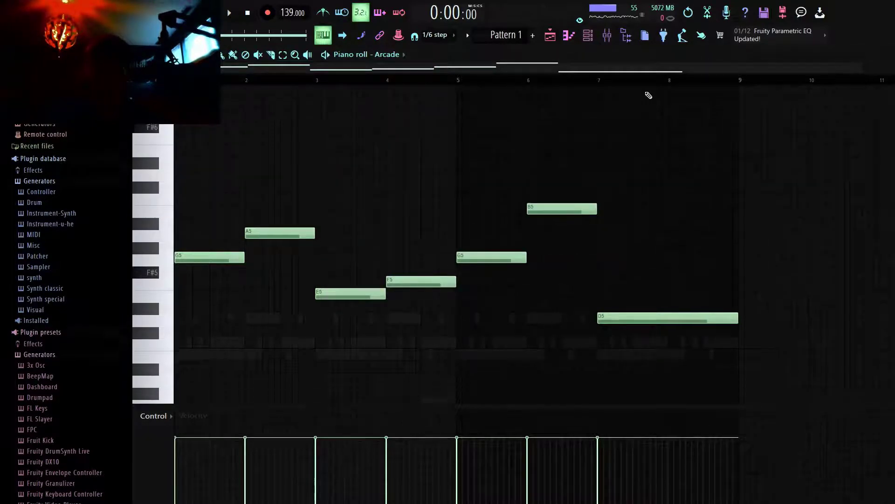
View the Arcade instrument's Spectral kit, close its plugin window and listen briefly to its notes from the start.
left_click(589, 44)
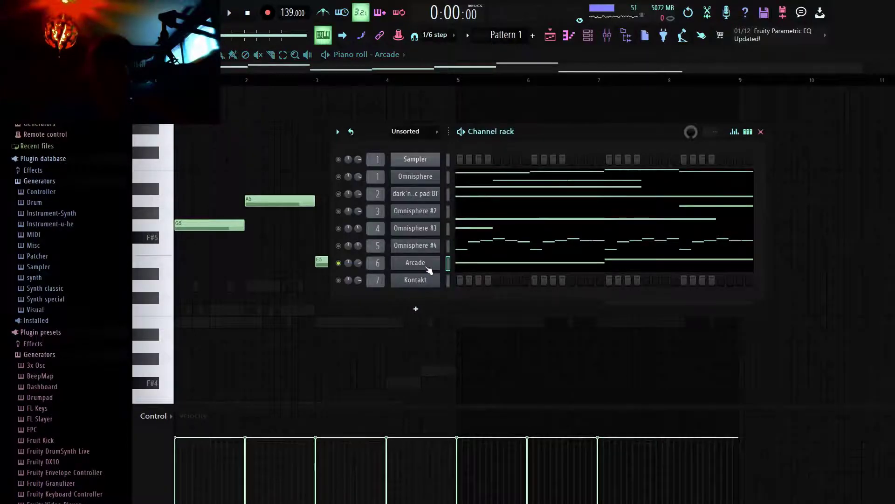
left_click(435, 268)
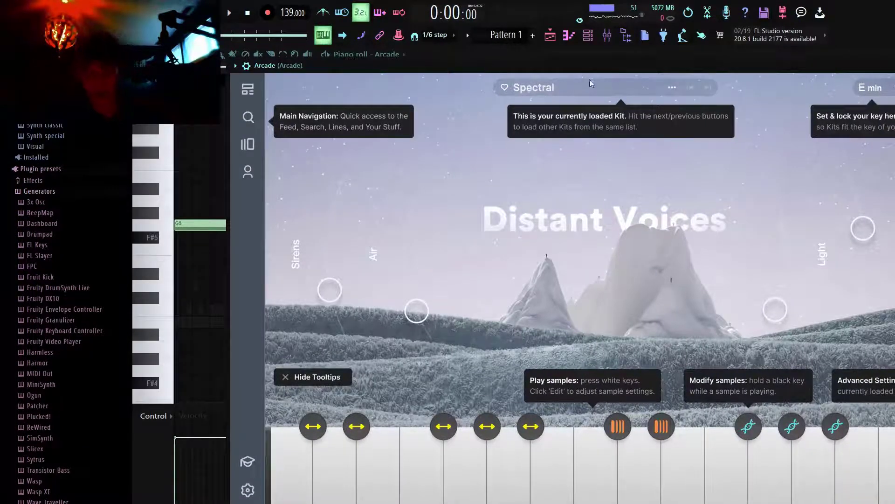
left_click_drag(523, 67, 471, 99)
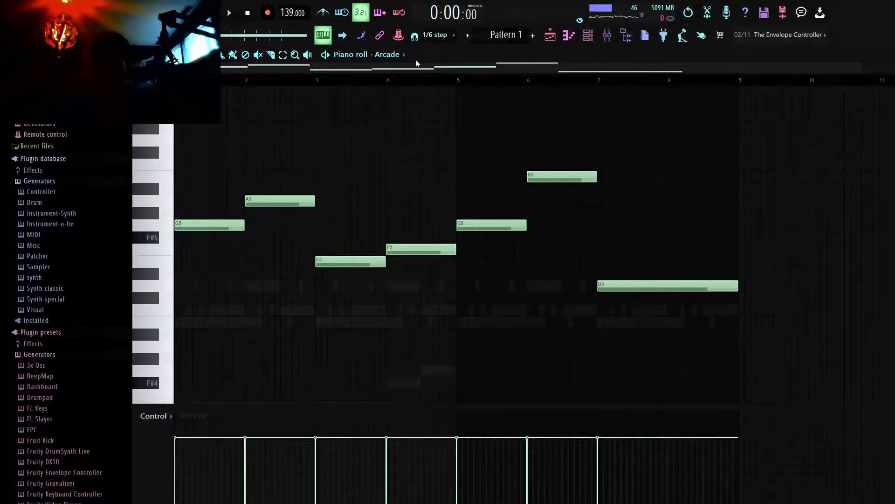
key("space")
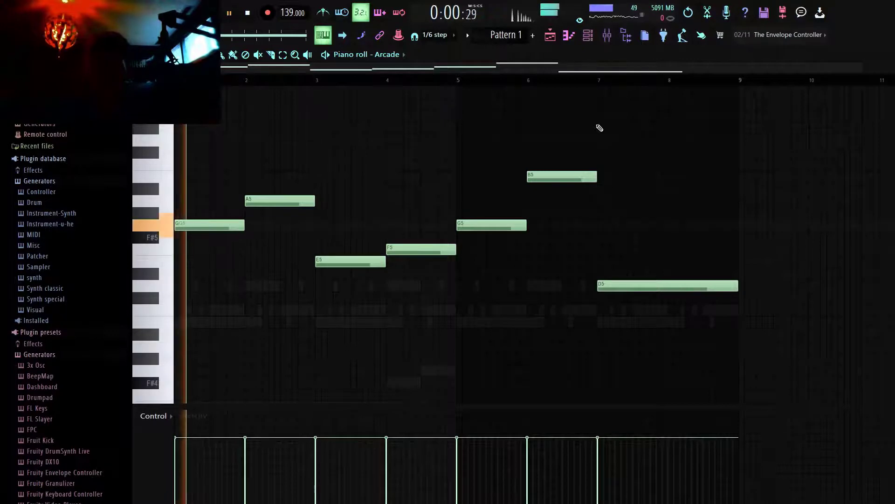
key("space")
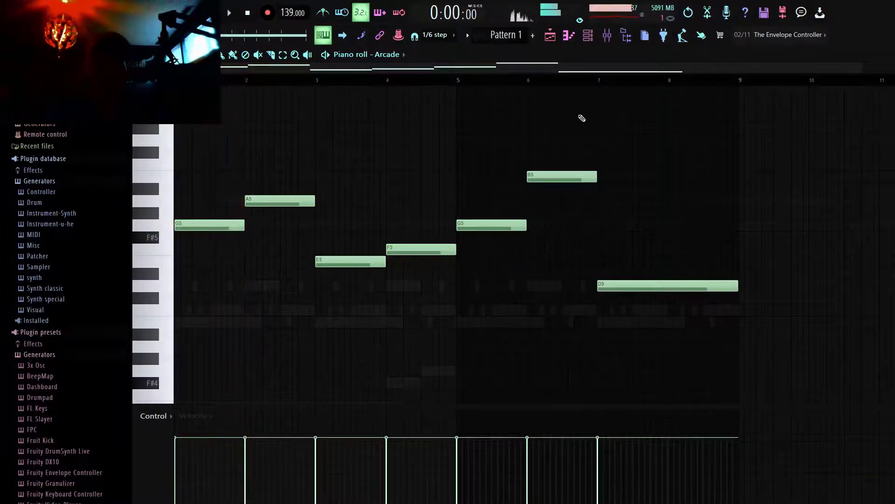
Listen to the Oblivion 150bpm reference clip in the playlist, replaying it from about bar 8.
left_click(551, 35)
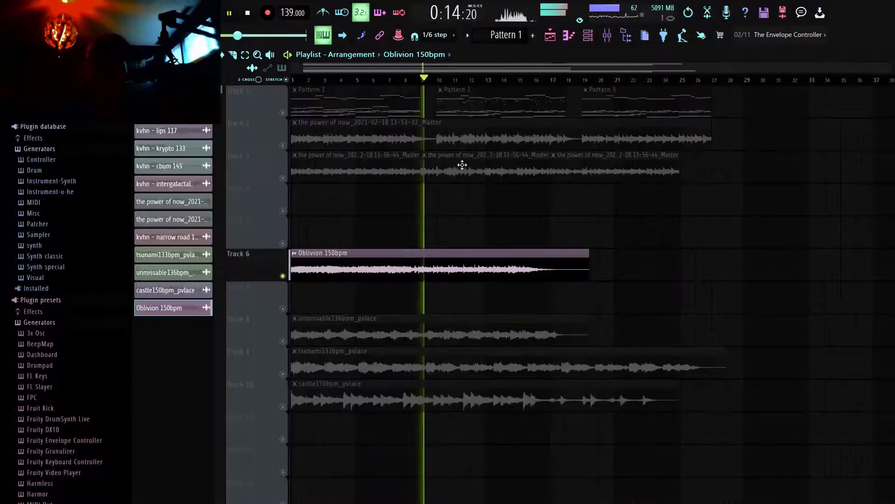
key("space")
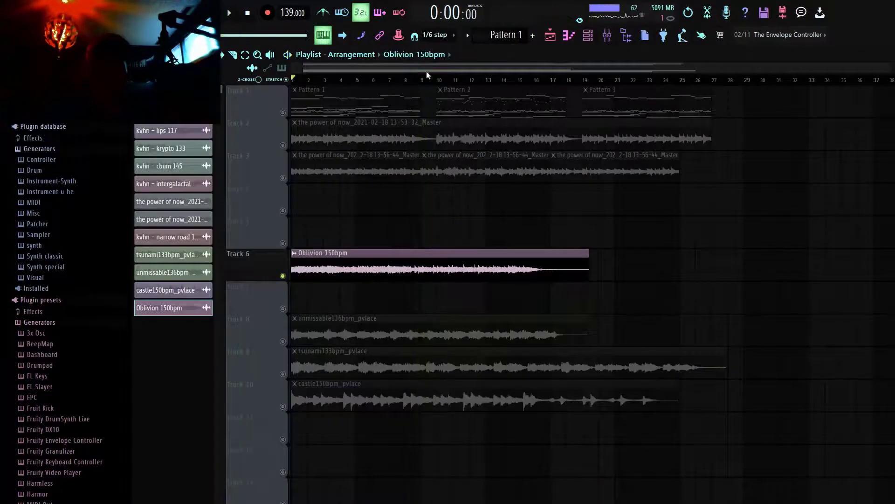
left_click(411, 80)
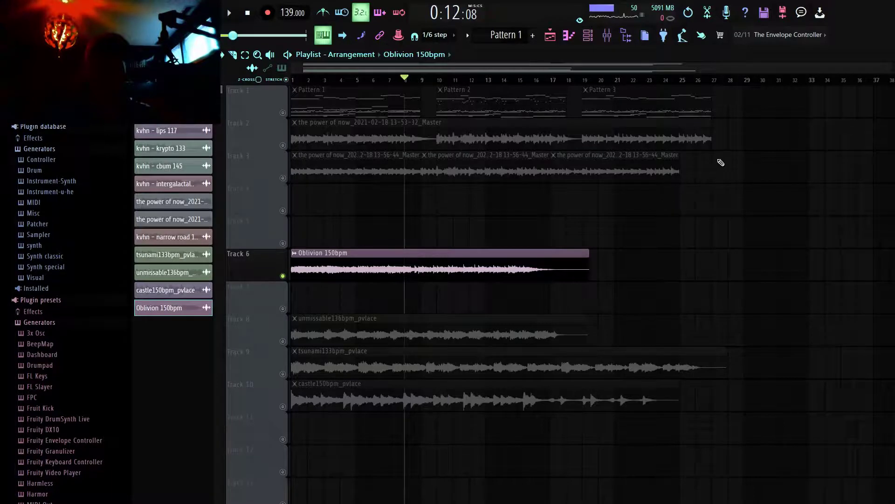
key("space")
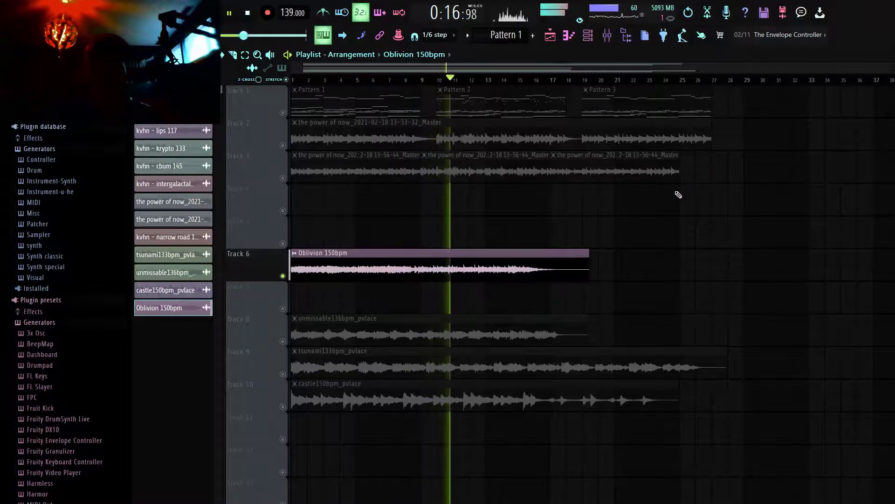
key("space")
Delete the Oblivion 150bpm, unmissable136bpm_pvlace, tsunami133bpm_pvlace and castle150bpm_pvlace clips from the playlist.
right_click(547, 272)
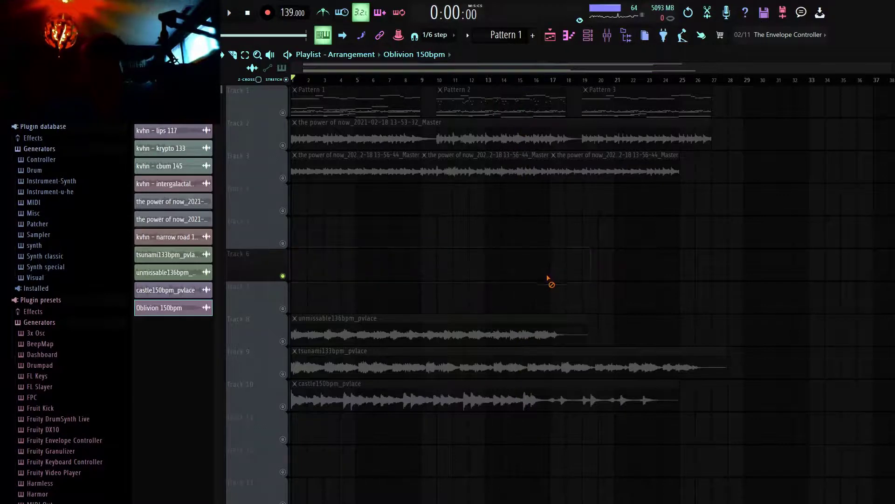
right_click(543, 333)
right_click(540, 367)
right_click(537, 400)
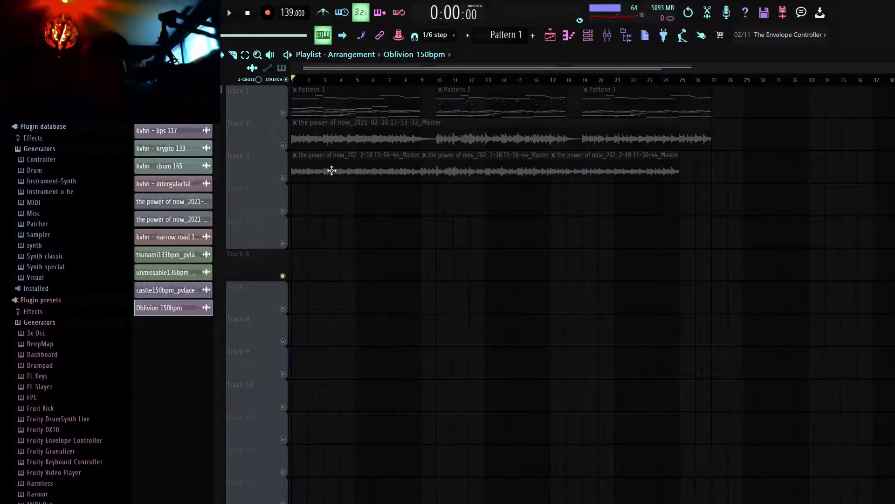
Solo Track 2, which holds the 13-53-32 master recording, and open the mixer.
right_click(283, 145)
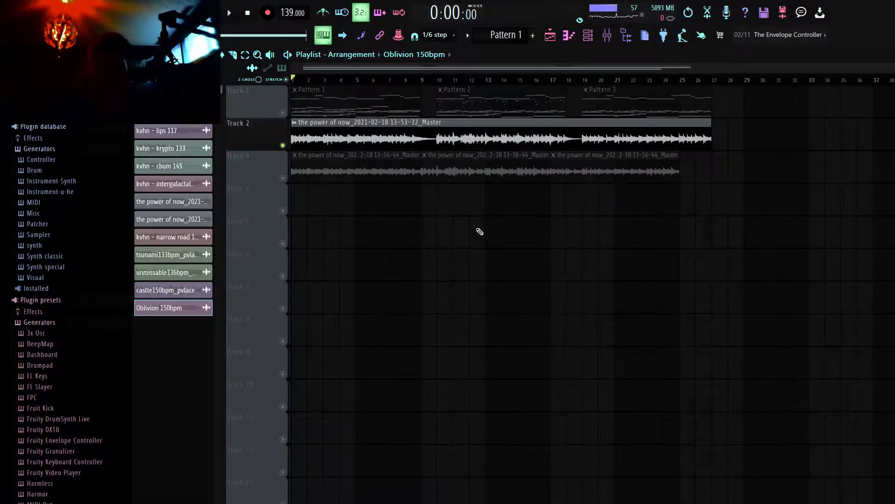
key("F9")
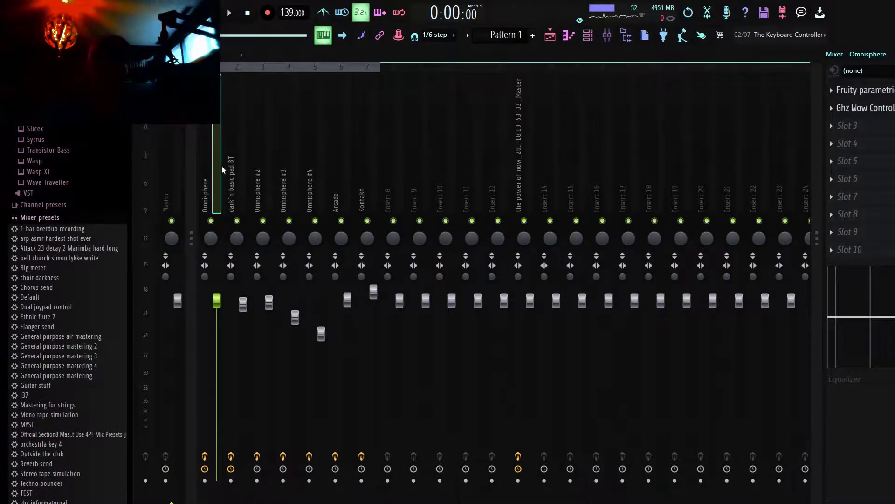
Examine the effects loaded on the instrument mixer tracks, from Omnisphere through dark n basic pad BT and Arcade to Kontakt.
left_click(248, 169)
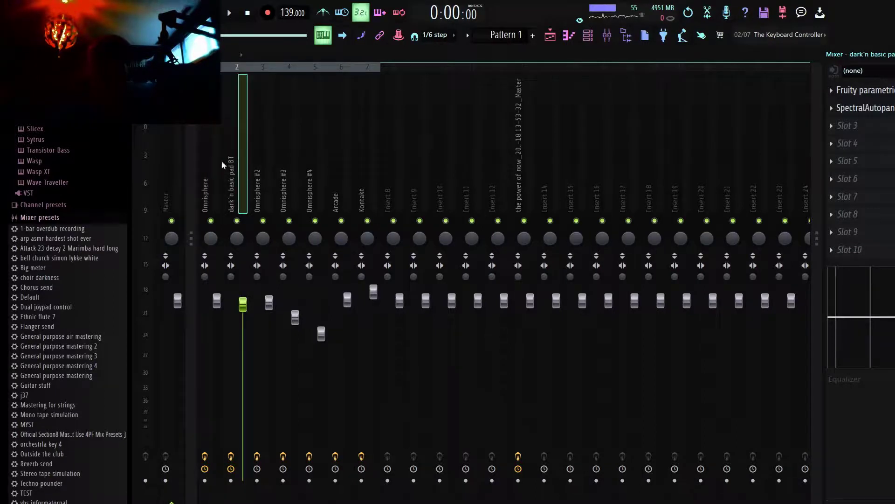
left_click(222, 164)
left_click(262, 164)
left_click(287, 166)
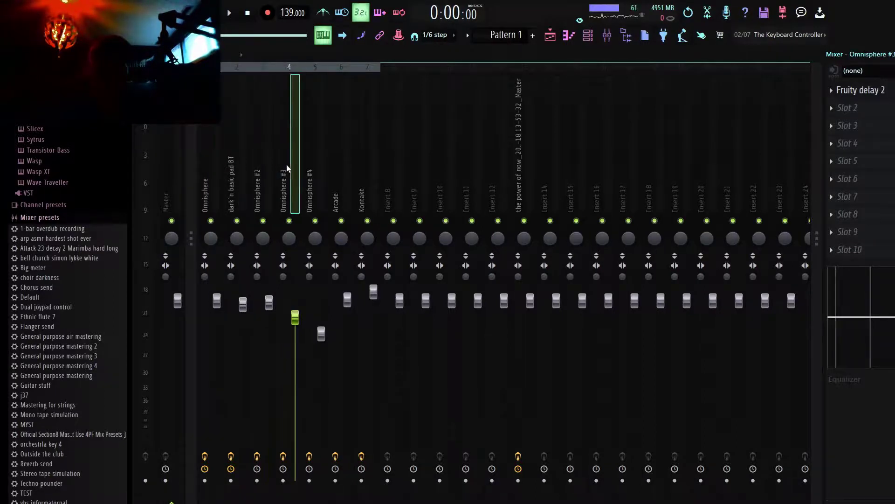
left_click(312, 165)
left_click(340, 167)
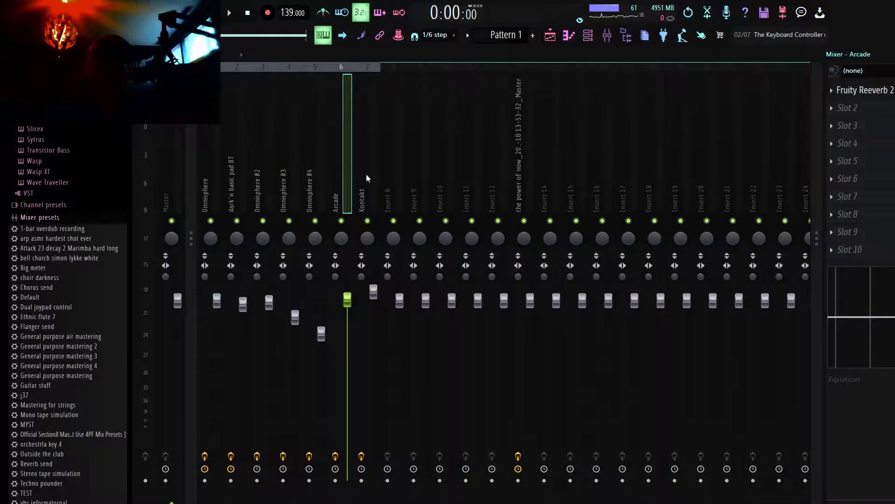
left_click(367, 177)
left_click(320, 169)
left_click(237, 168)
left_click(216, 162)
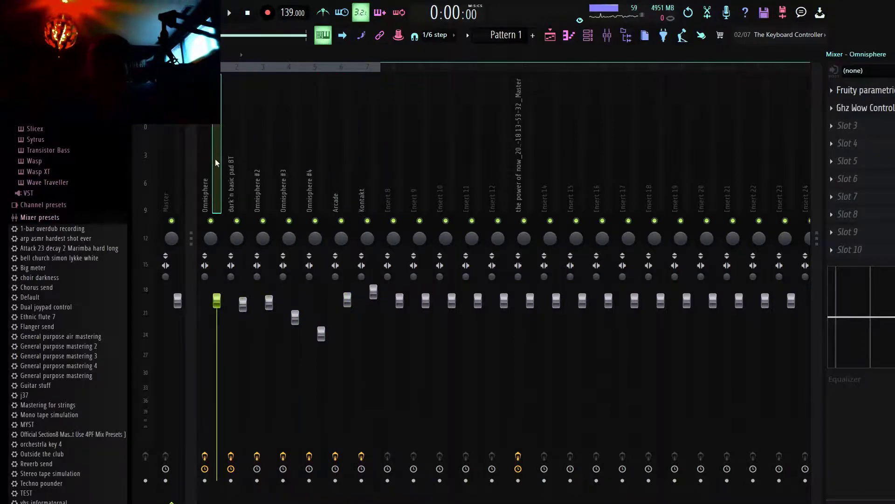
Select bars 1 to 28 in the playlist and view the effects on the 13-53-32 master recording's mixer track.
left_click(550, 37)
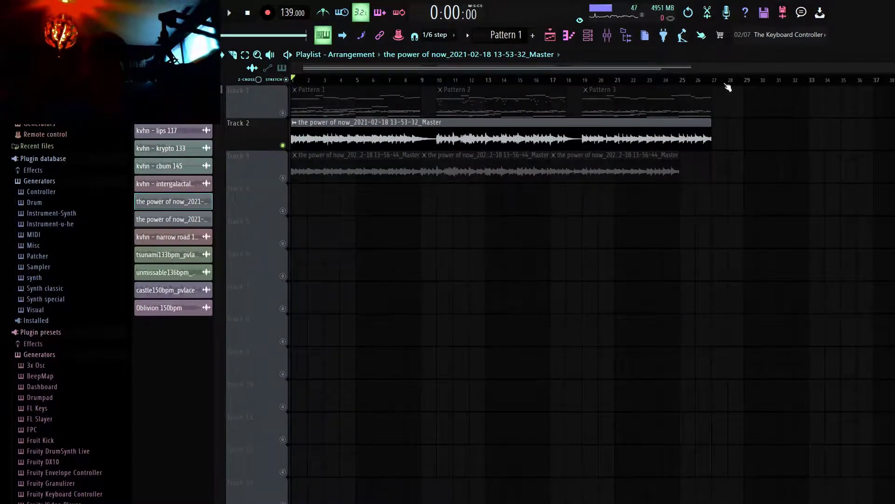
left_click_drag(727, 84, 294, 79)
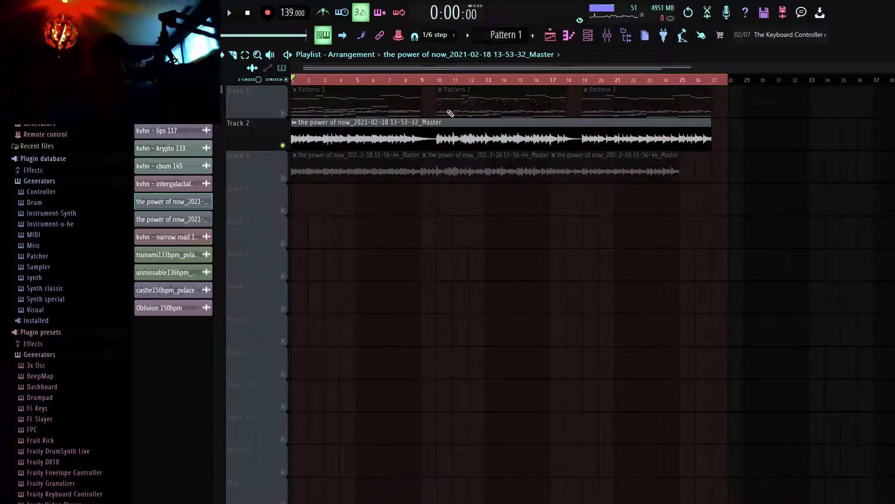
double_click(515, 130)
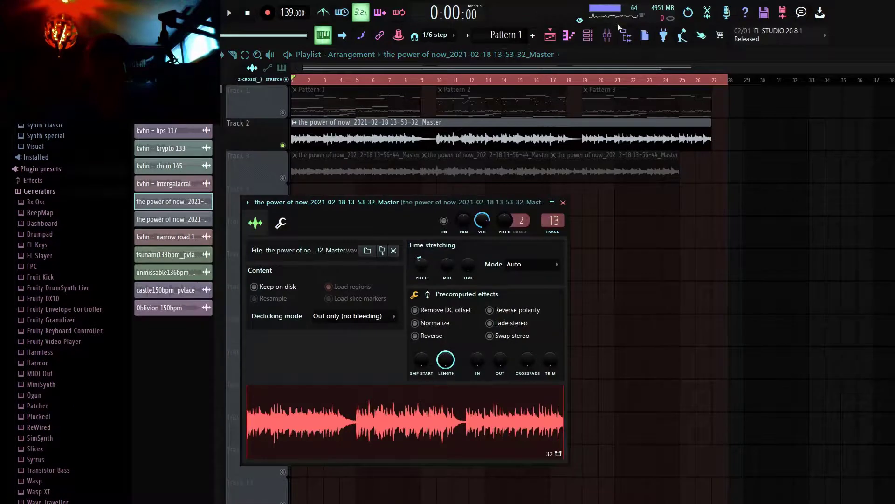
left_click(608, 35)
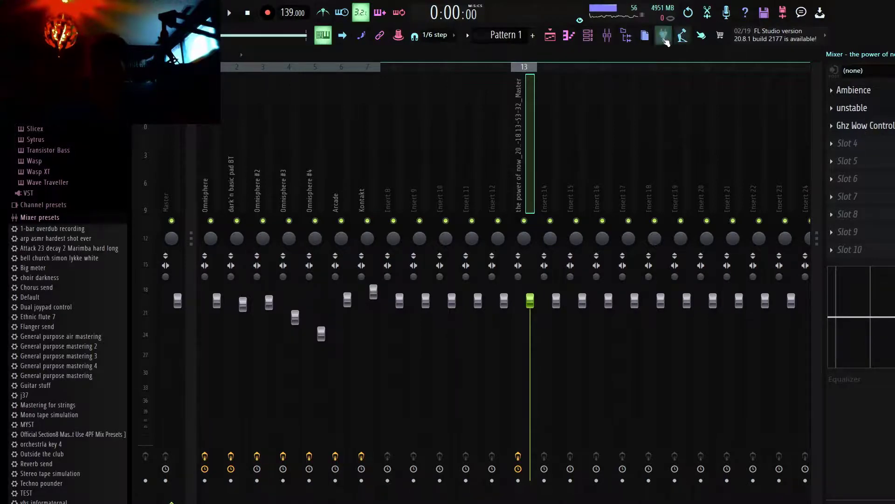
Return to the playlist and solo Track 3, which holds the 13-56-44 master recording.
left_click(552, 38)
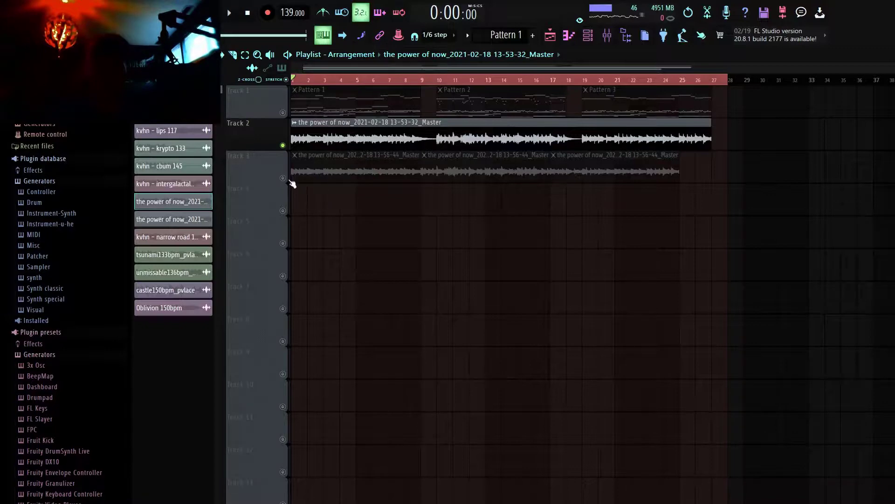
right_click(287, 180)
View the 13-56-44 master clip's sample settings, close them and select bars 1 to 25 in the playlist.
left_click(347, 177)
double_click(347, 178)
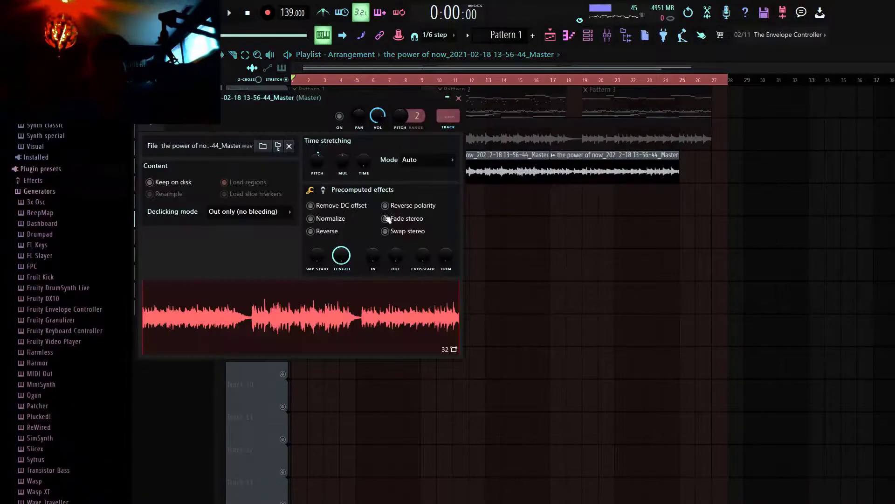
left_click(458, 98)
left_click_drag(687, 85, 294, 71)
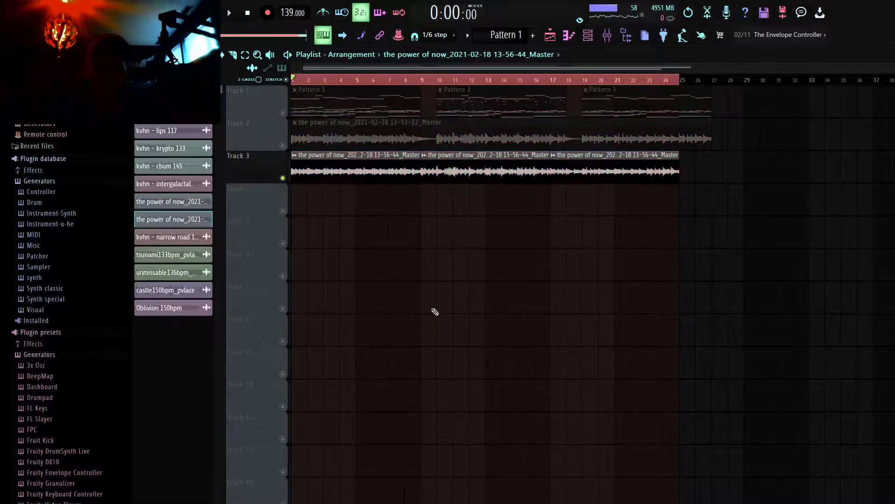